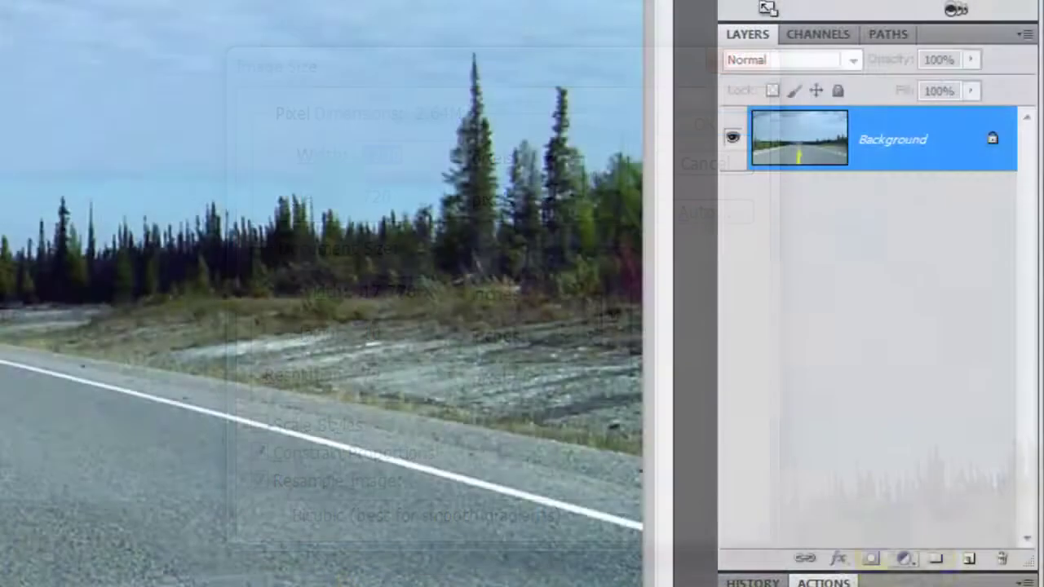
Add a Hue/Saturation adjustment layer with Colorize on, Saturation 50 and 50% layer opacity
{"action": "left_click", "coordinate": [904, 559]}
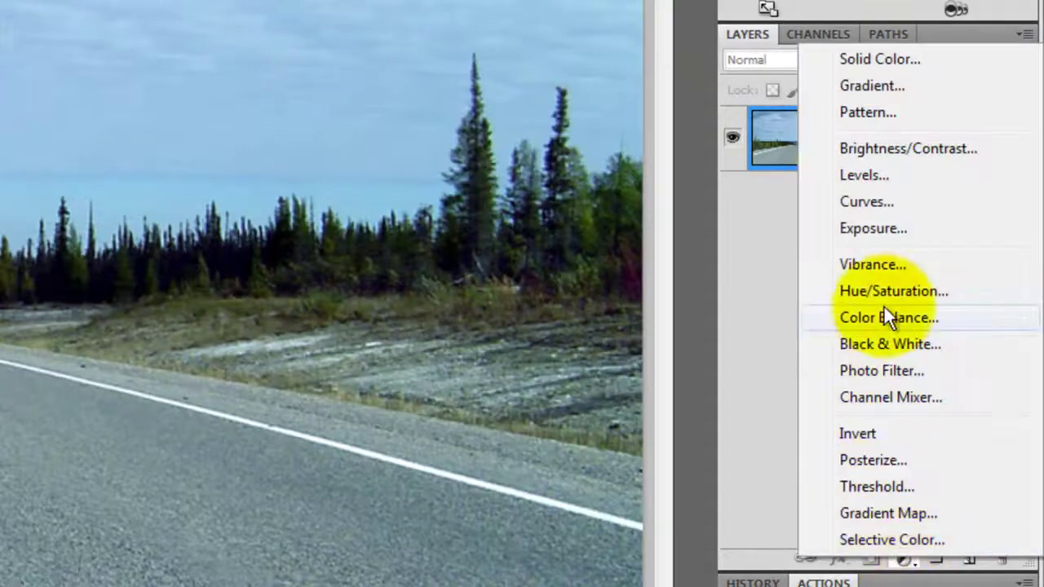
{"action": "left_click", "coordinate": [891, 290]}
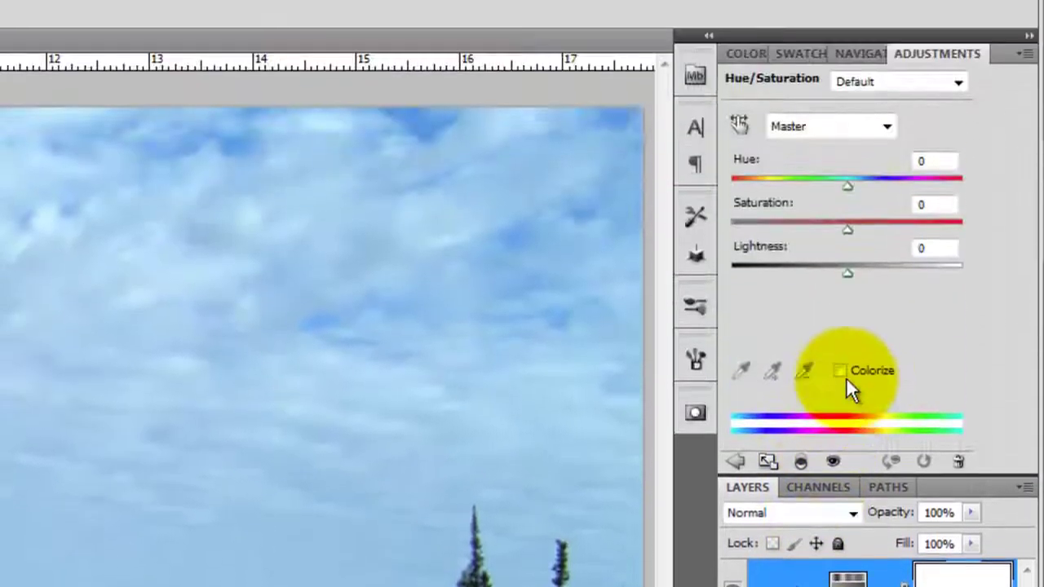
{"action": "left_click", "coordinate": [842, 371]}
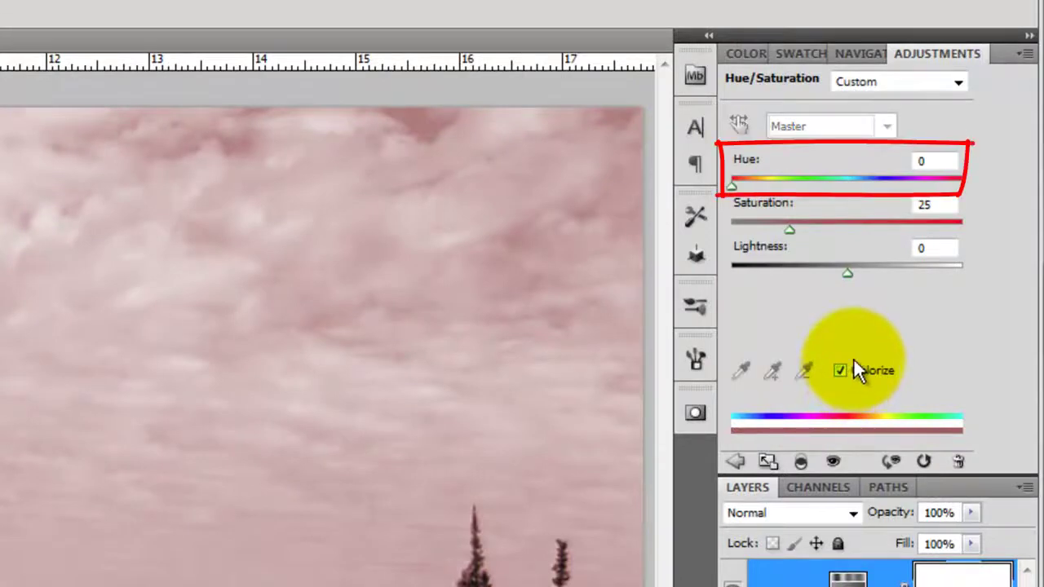
{"action": "left_click", "coordinate": [906, 205]}
{"action": "type", "text": "50"}
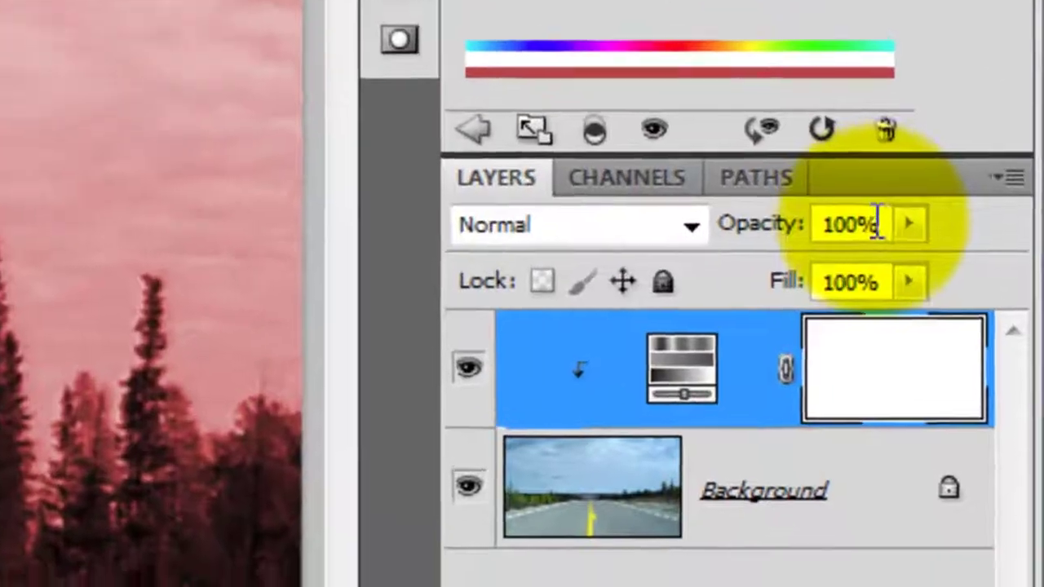
{"action": "left_click", "coordinate": [877, 222]}
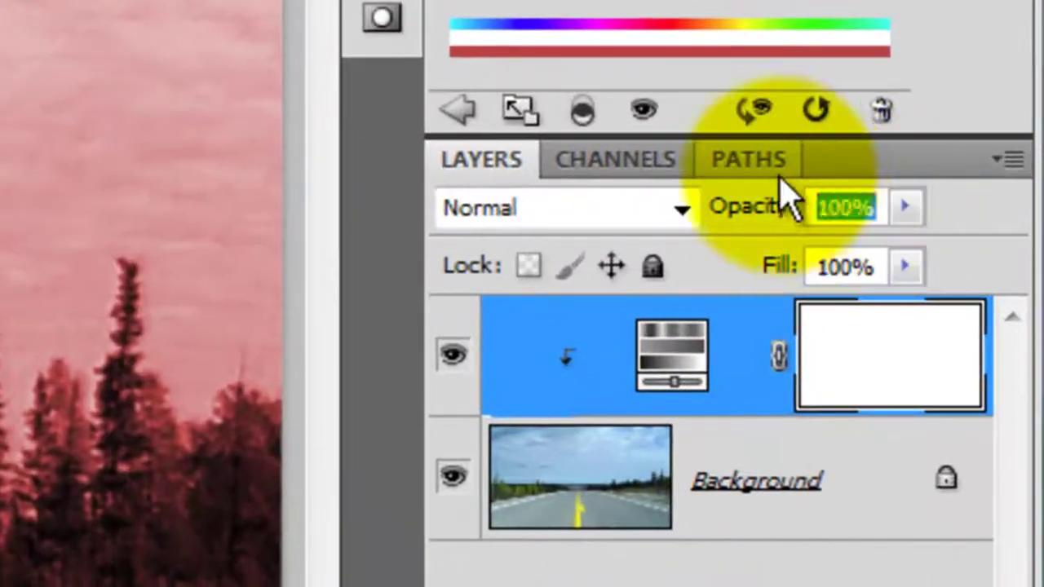
{"action": "type", "text": "50"}
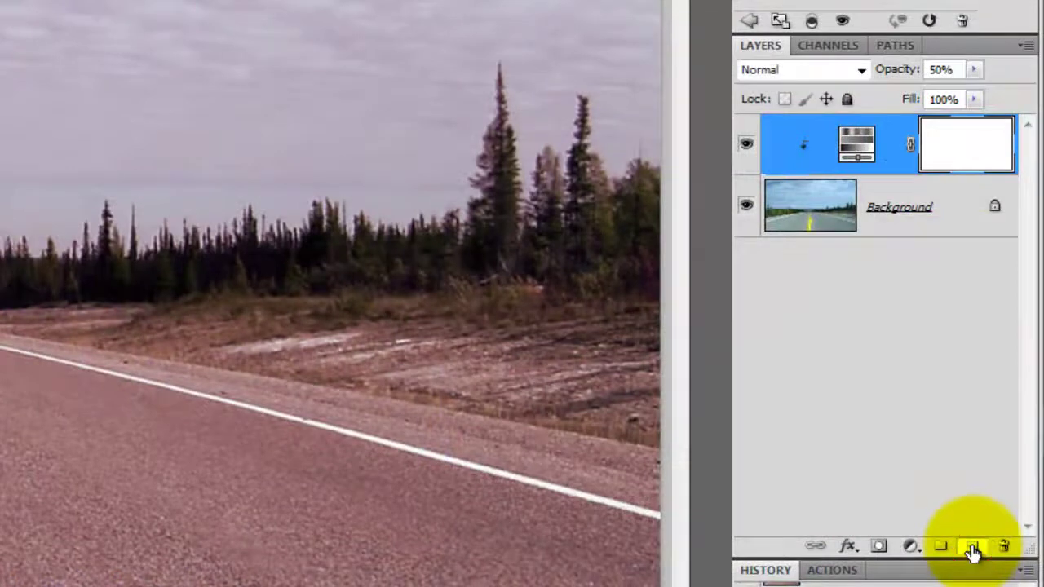
Stamp all visible layers into new Layer 1, then duplicate it as Layer 1 copy
{"action": "left_click", "coordinate": [973, 548]}
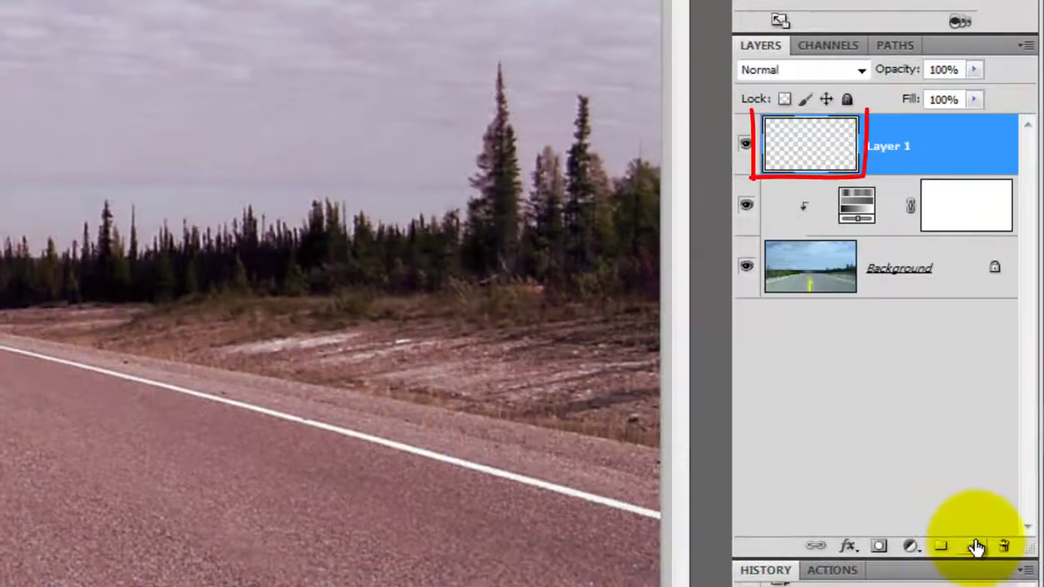
{"action": "key", "text": "ctrl+shift+alt+e"}
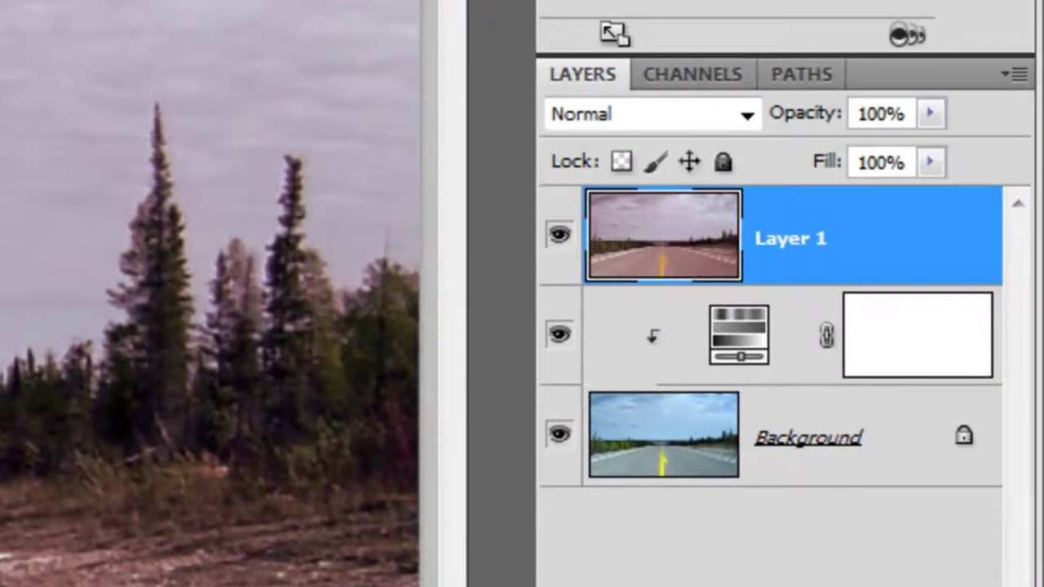
{"action": "key", "text": "ctrl+j"}
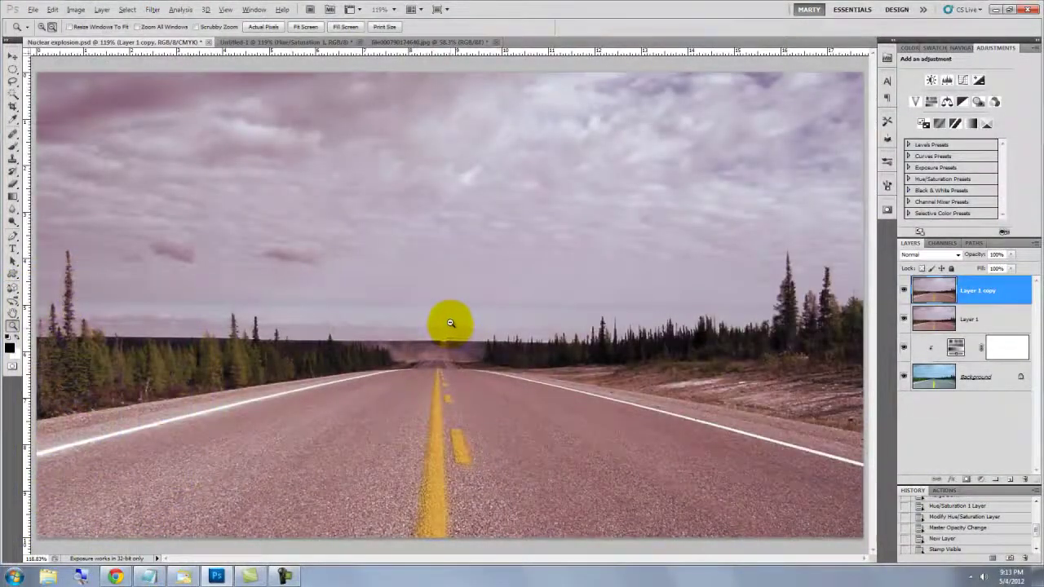
Warp Layer 1 copy with Free Transform so the roadside trees bend outward, then fit the image on screen
{"action": "left_click", "coordinate": [446, 328], "text": "alt"}
{"action": "left_click", "coordinate": [446, 327], "text": "alt"}
{"action": "left_click", "coordinate": [447, 325], "text": "alt"}
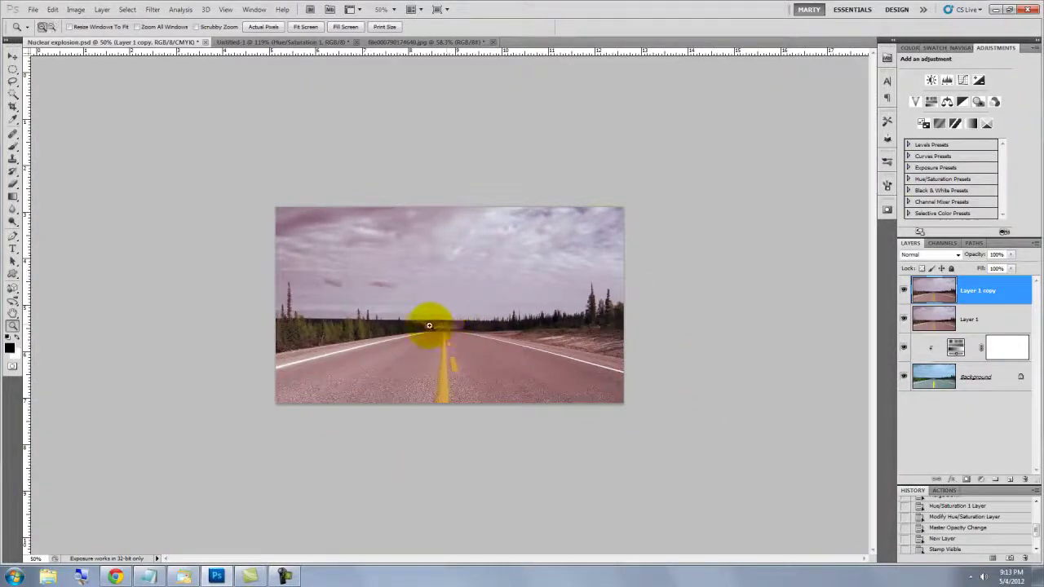
{"action": "key", "text": "ctrl+t"}
{"action": "key", "text": "ctrl+t"}
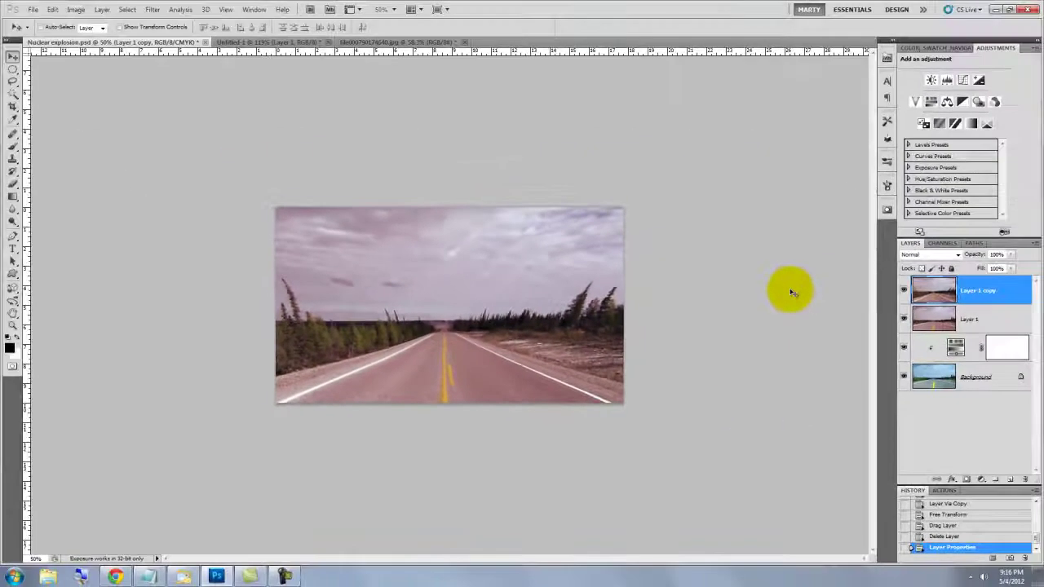
{"action": "key", "text": "ctrl+0"}
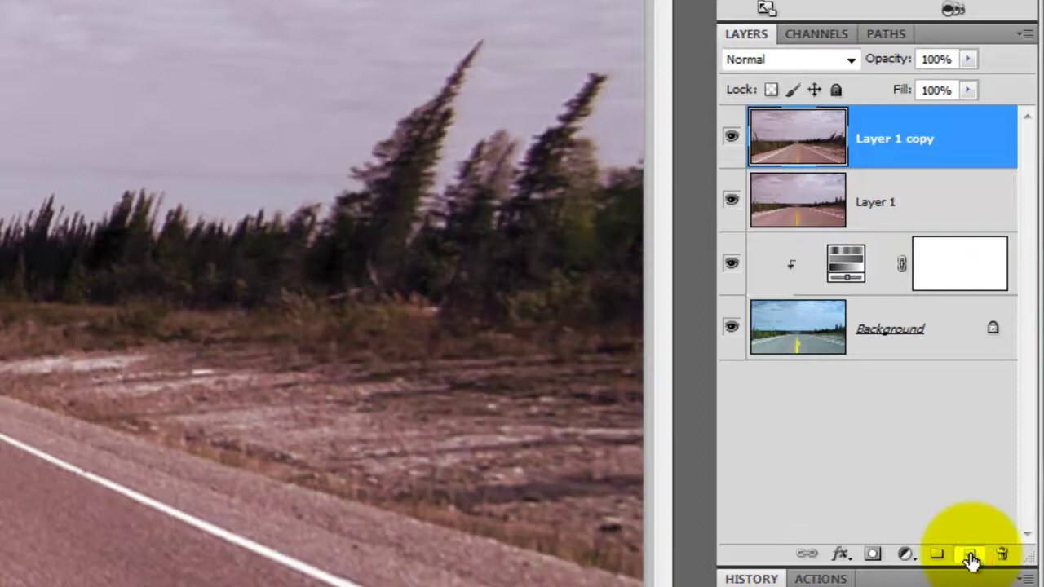
Fill new Layer 2 with black and render a 50-300mm Zoom lens flare at 75% brightness
{"action": "left_click", "coordinate": [971, 556]}
{"action": "key", "text": "alt+Delete"}
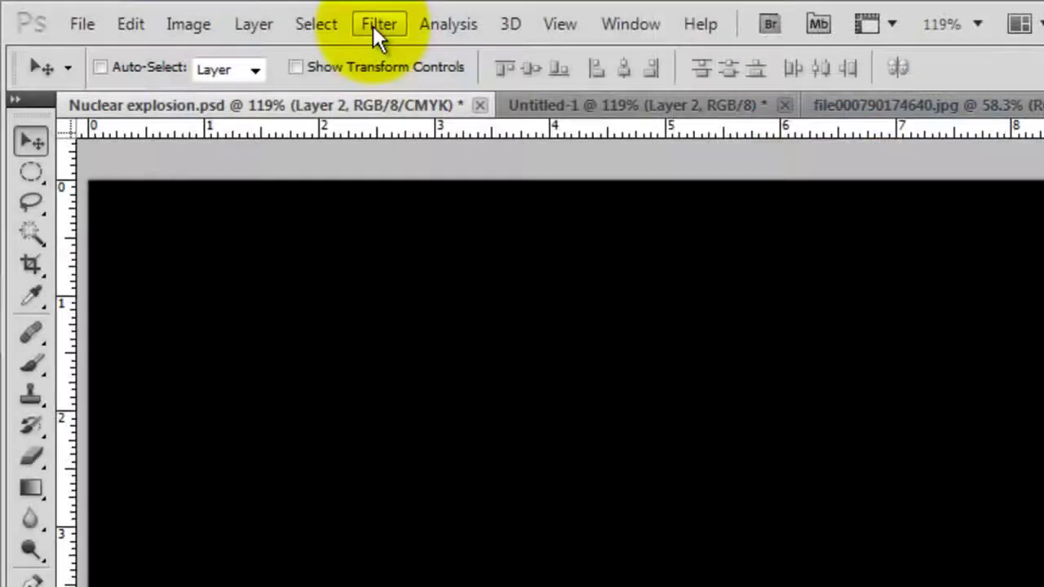
{"action": "left_click", "coordinate": [372, 25]}
{"action": "mouse_move", "coordinate": [407, 423]}
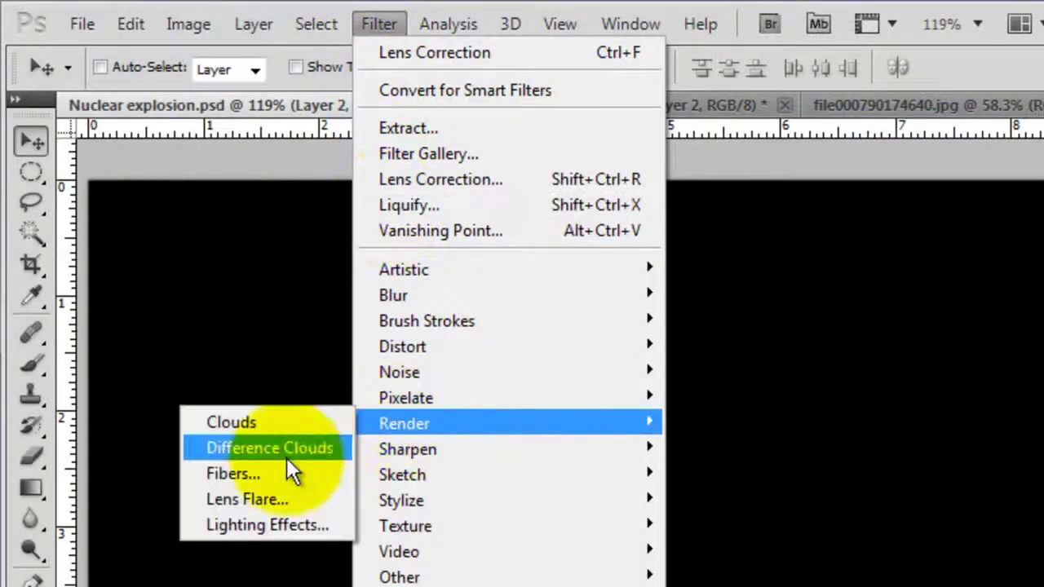
{"action": "left_click", "coordinate": [246, 500]}
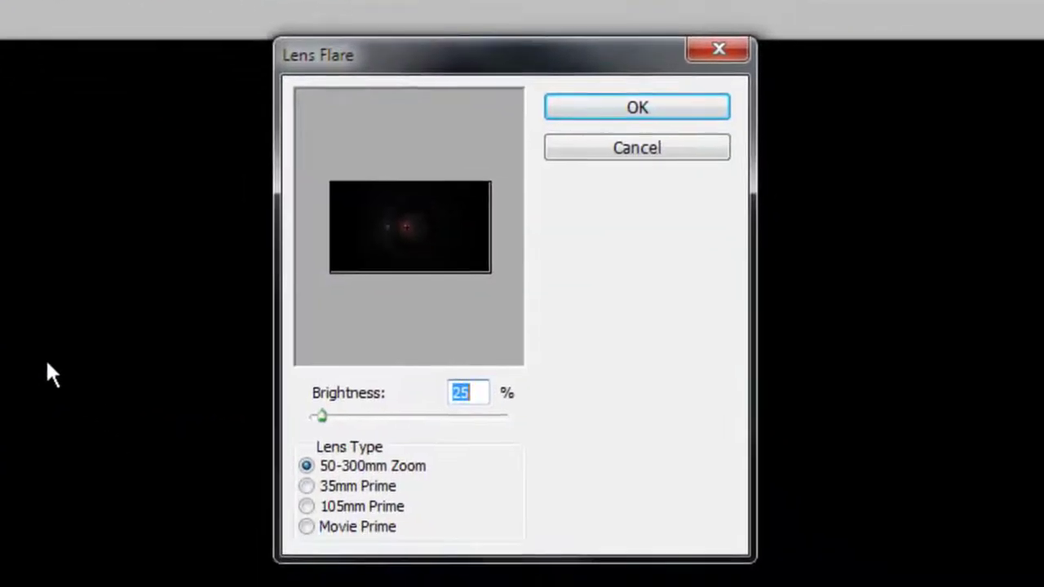
{"action": "type", "text": "75"}
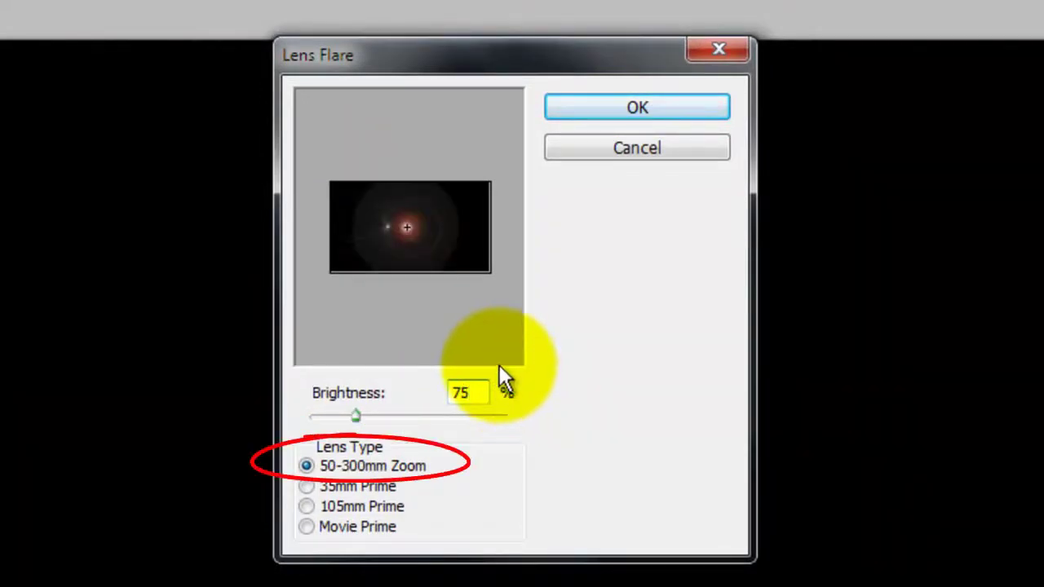
{"action": "left_click", "coordinate": [608, 114]}
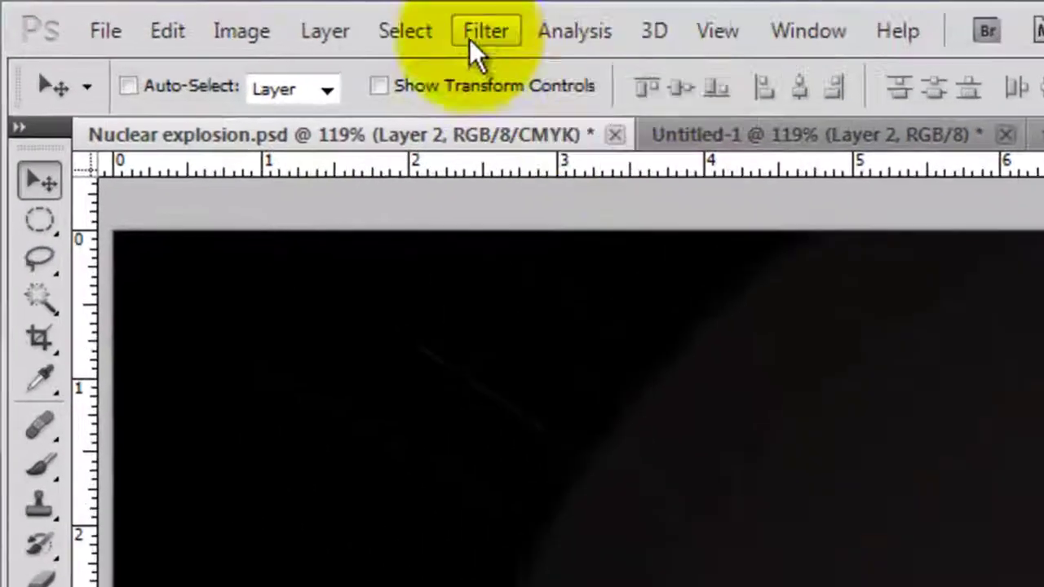
Soften the lens flare on Layer 2 with a 25-pixel Gaussian Blur
{"action": "left_click", "coordinate": [152, 9]}
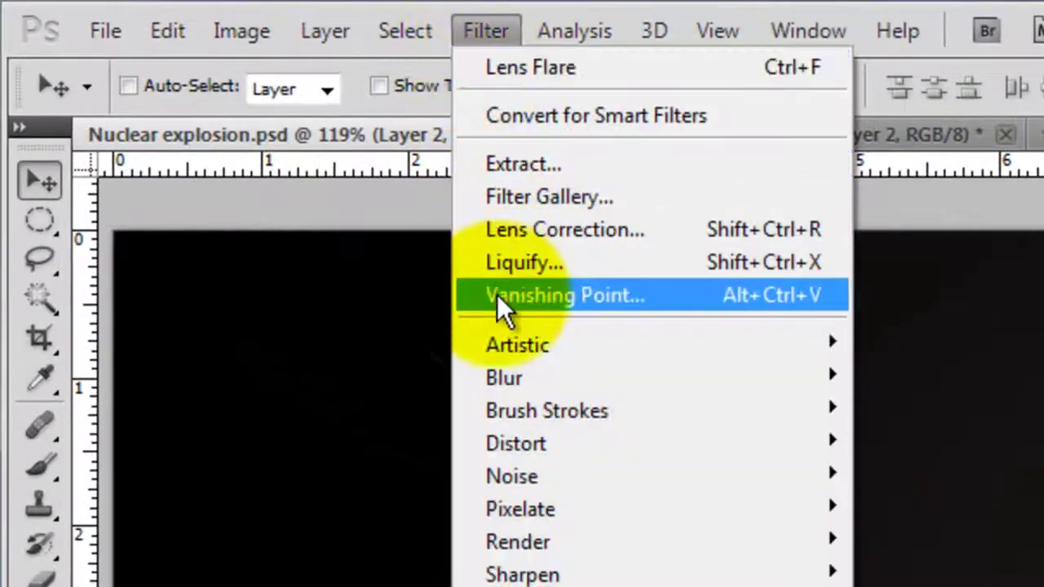
{"action": "mouse_move", "coordinate": [492, 372]}
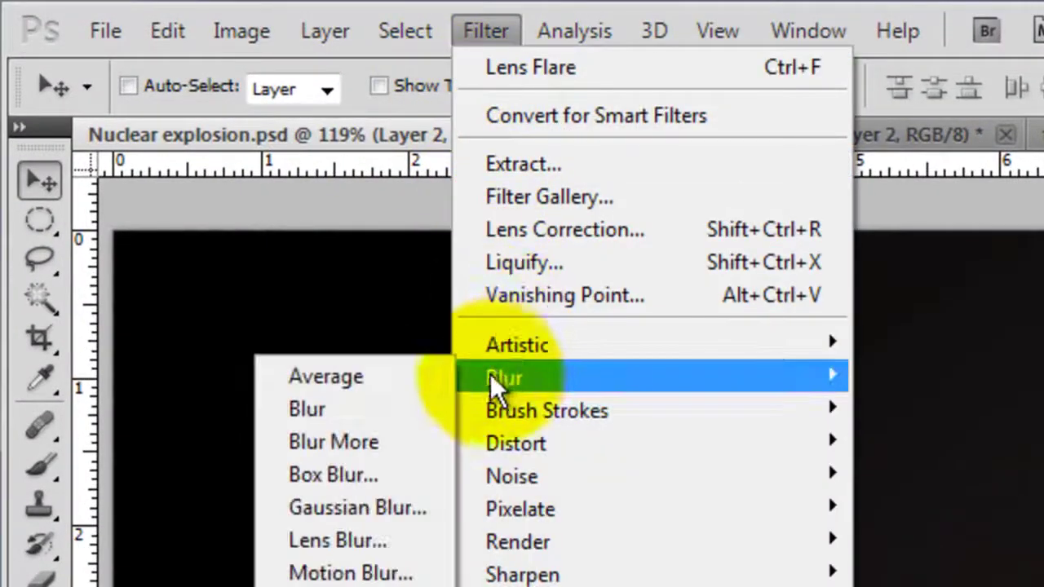
{"action": "left_click", "coordinate": [357, 509]}
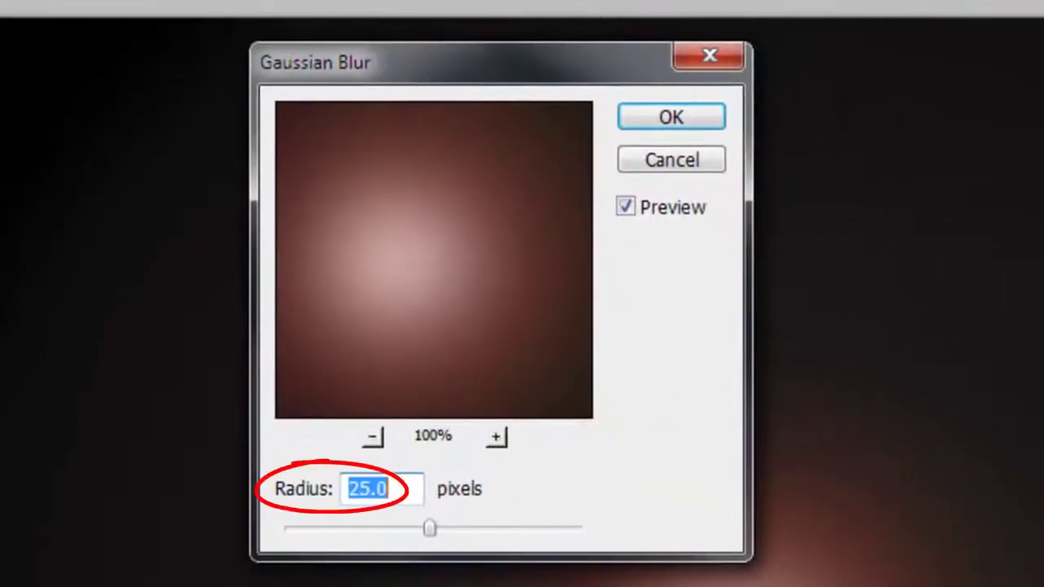
{"action": "left_click", "coordinate": [671, 116]}
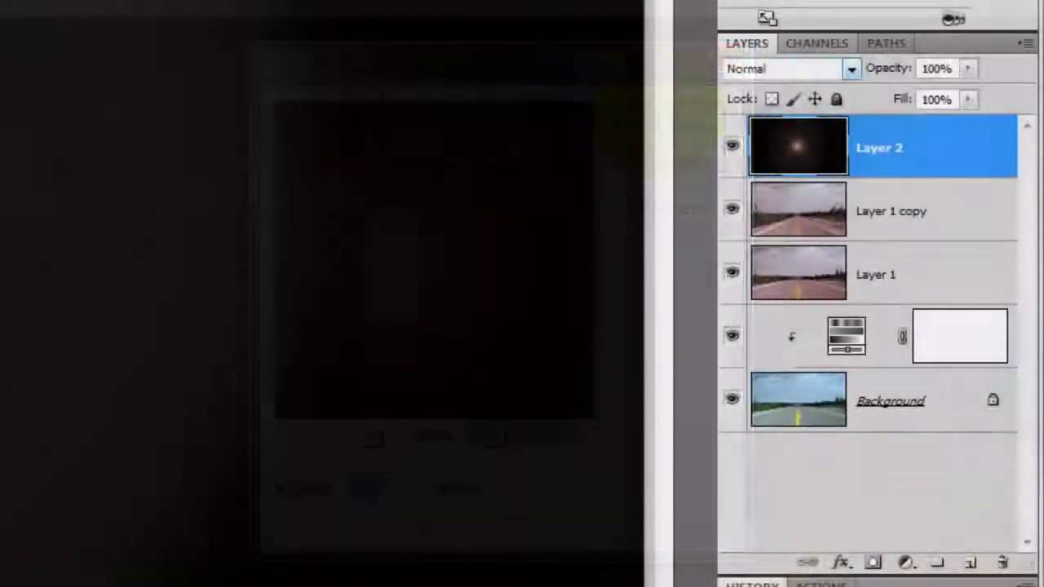
Set Layer 2 to Color Dodge blending and duplicate it as Layer 2 copy
{"action": "left_click", "coordinate": [816, 69]}
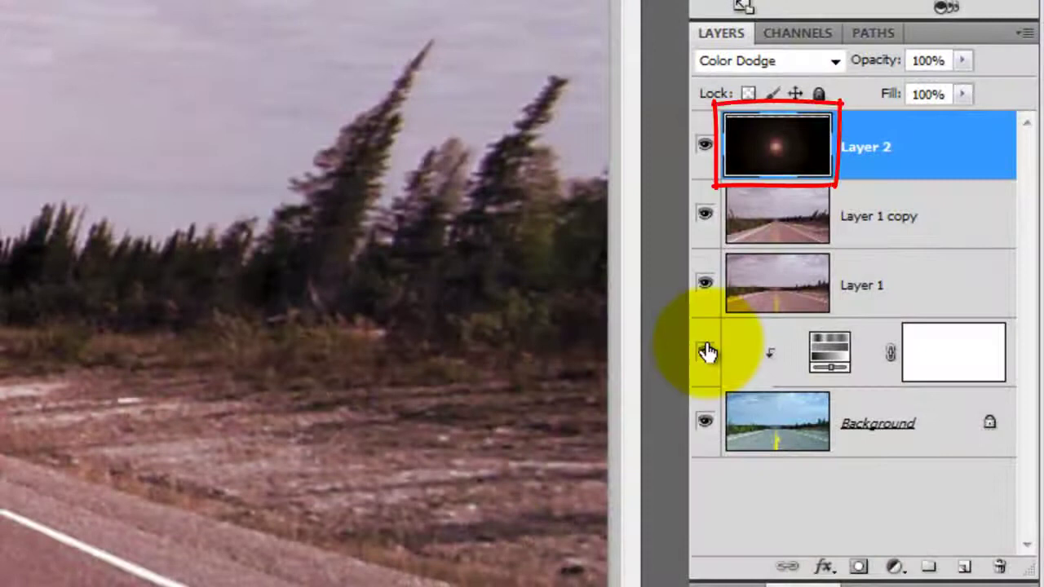
{"action": "key", "text": "ctrl+j"}
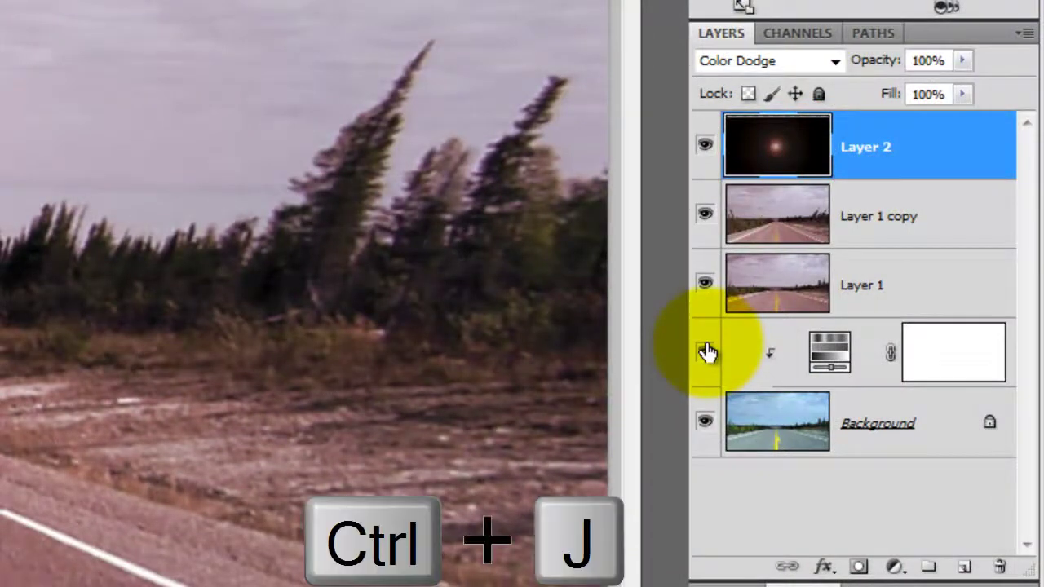
{"action": "left_click", "coordinate": [832, 60]}
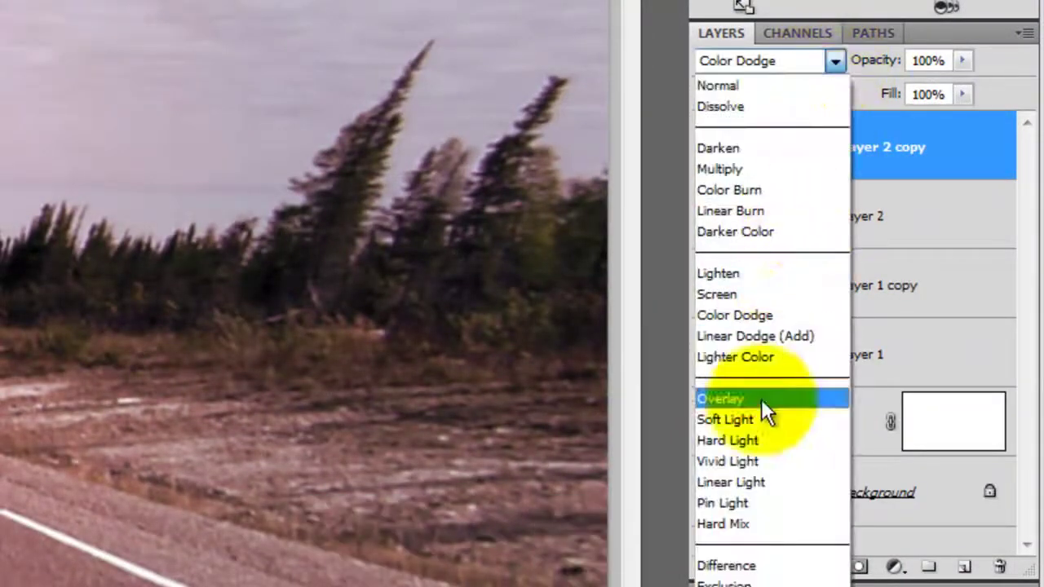
Set Layer 2 copy to Hard Light and scale it to 400% width and 150% height
{"action": "left_click", "coordinate": [754, 440]}
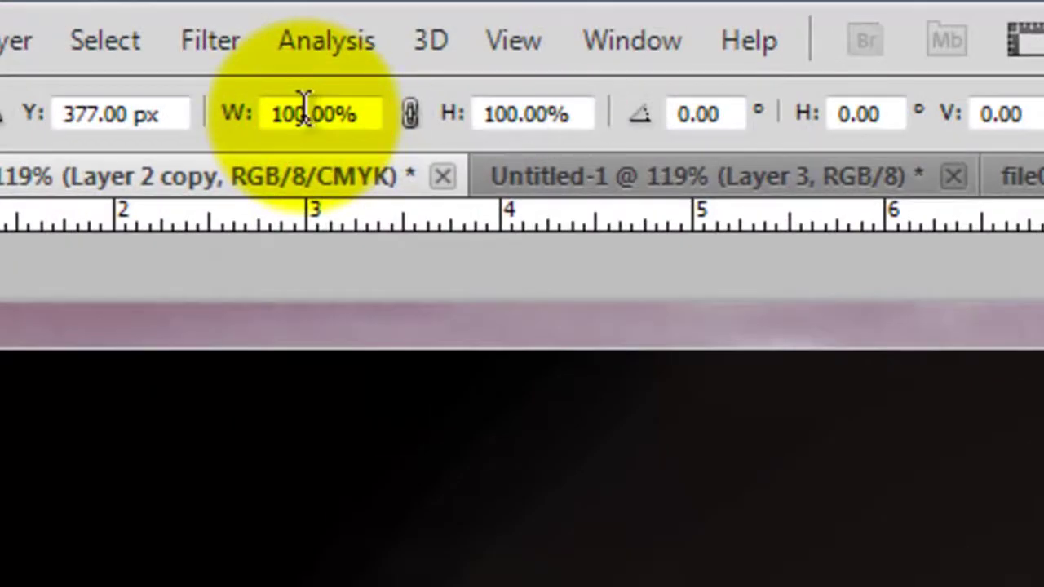
{"action": "double_click", "coordinate": [303, 106]}
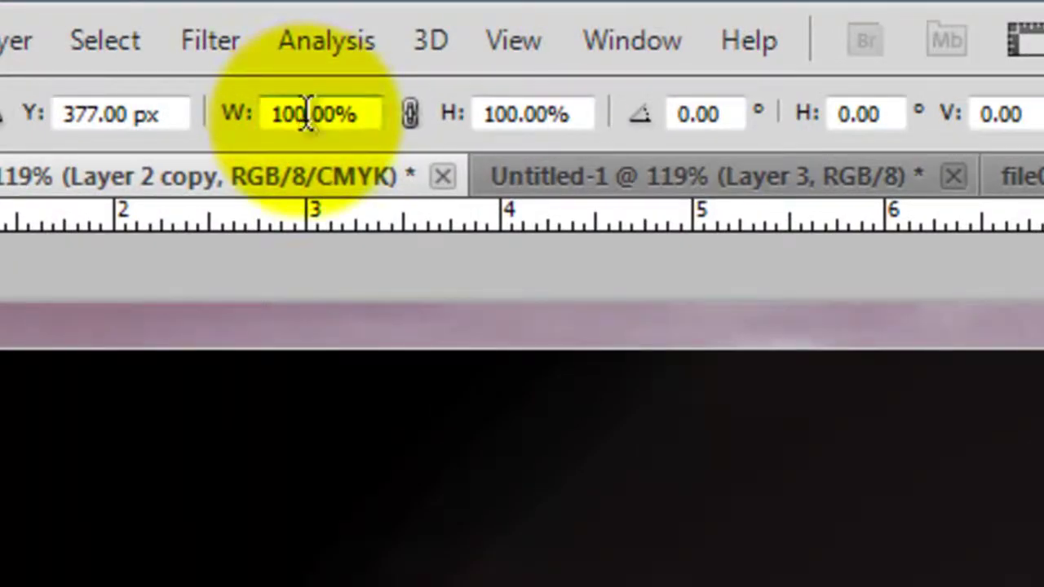
{"action": "type", "text": "400"}
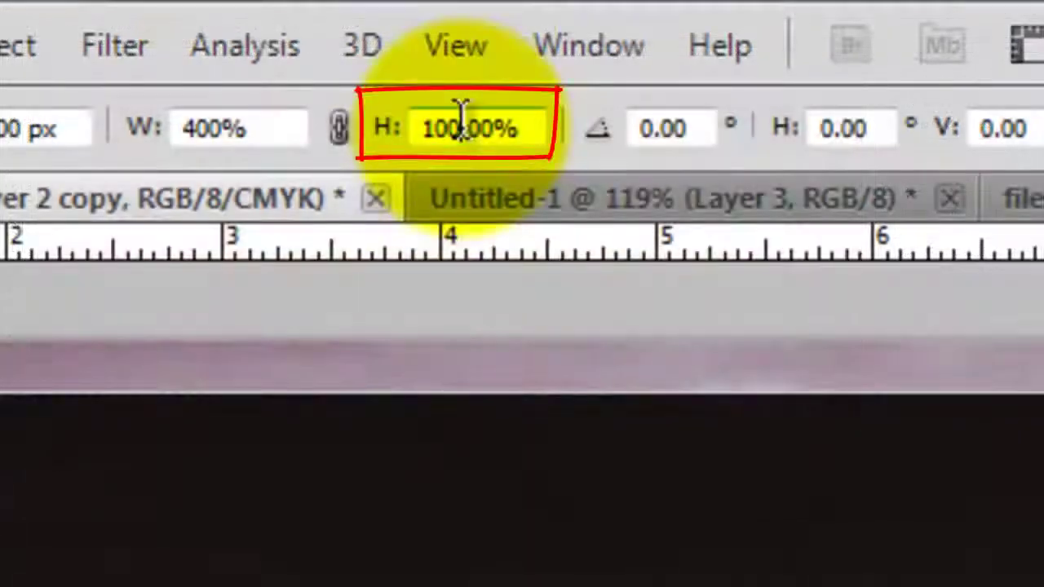
{"action": "double_click", "coordinate": [440, 128]}
{"action": "type", "text": "150"}
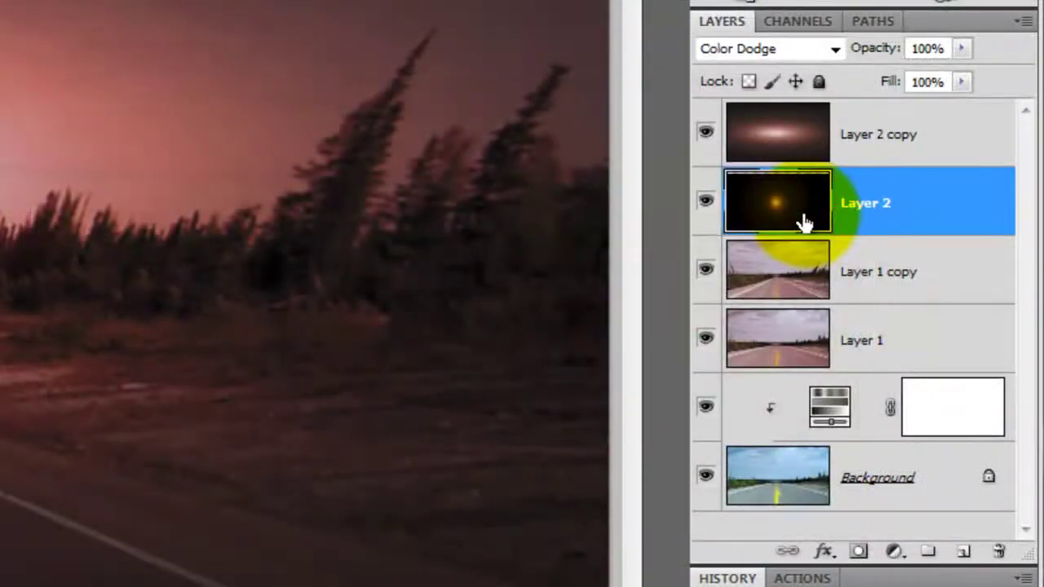
Duplicate Layer 2 as Layer 2 copy 2, squash it toward the horizon, and widen it to 400%
{"action": "key", "text": "ctrl+j"}
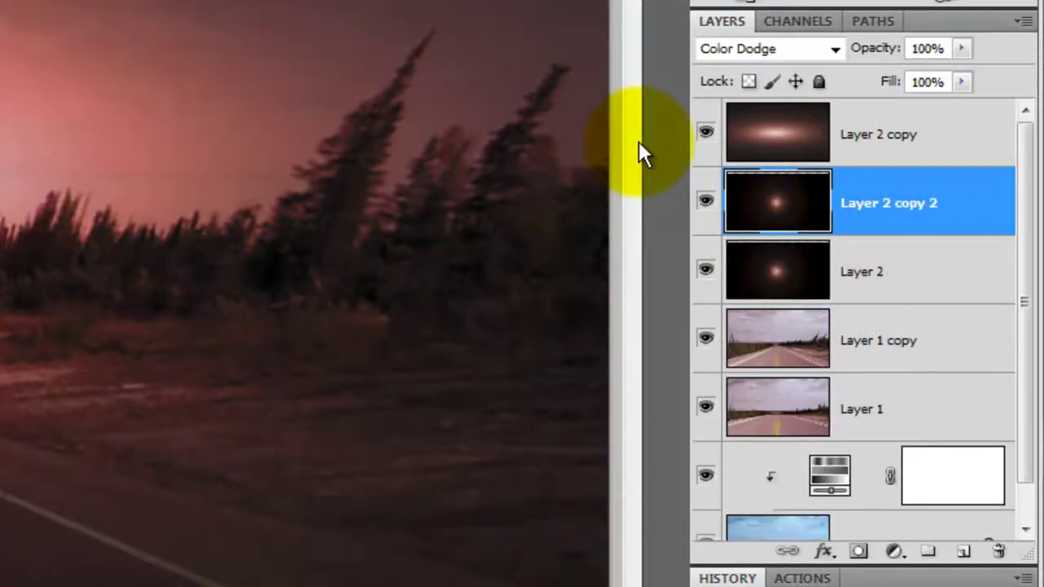
{"action": "key", "text": "ctrl+t"}
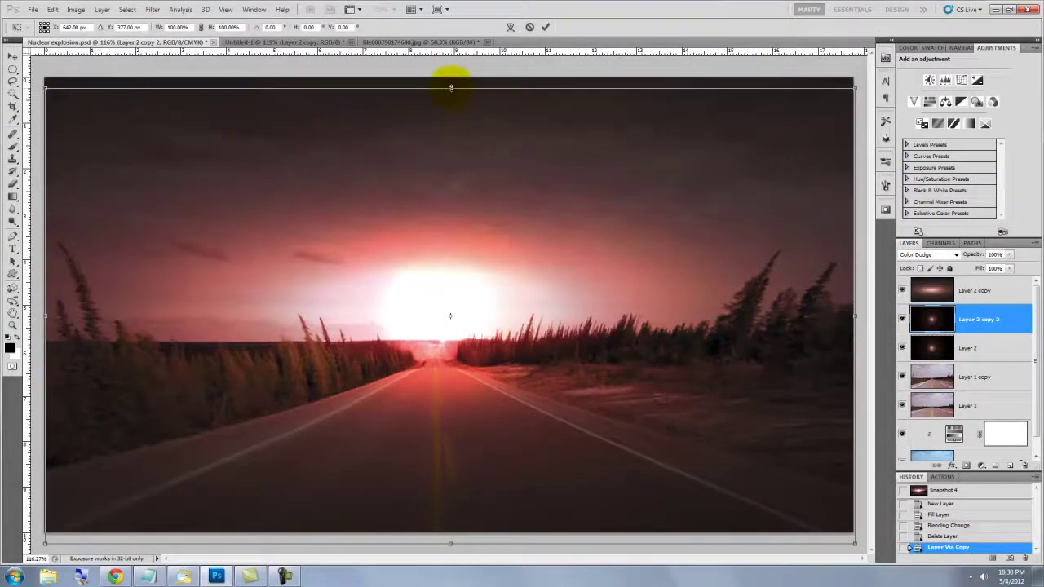
{"action": "left_click_drag", "start_coordinate": [450, 87], "coordinate": [450, 306]}
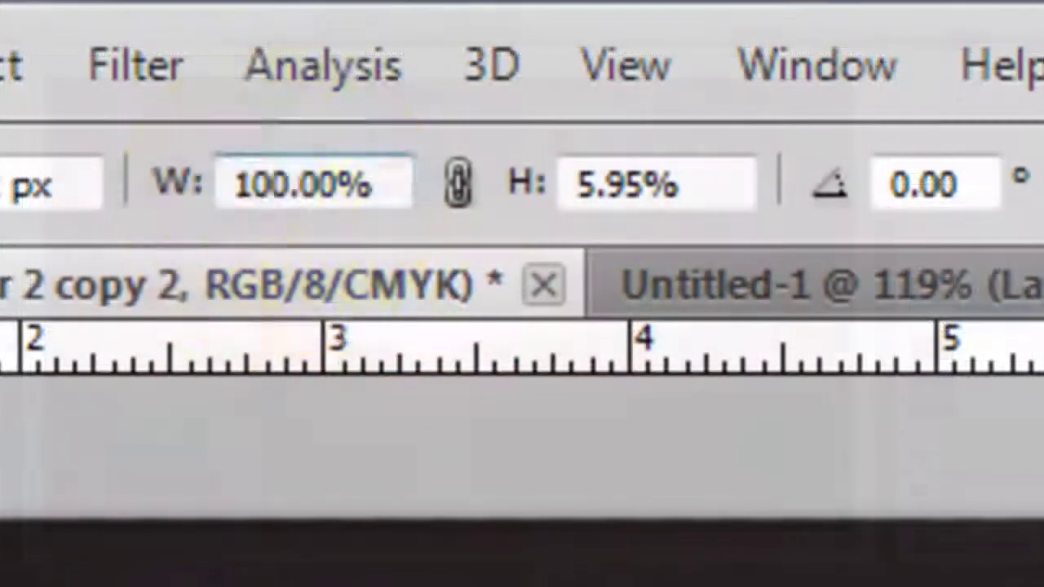
{"action": "double_click", "coordinate": [171, 27]}
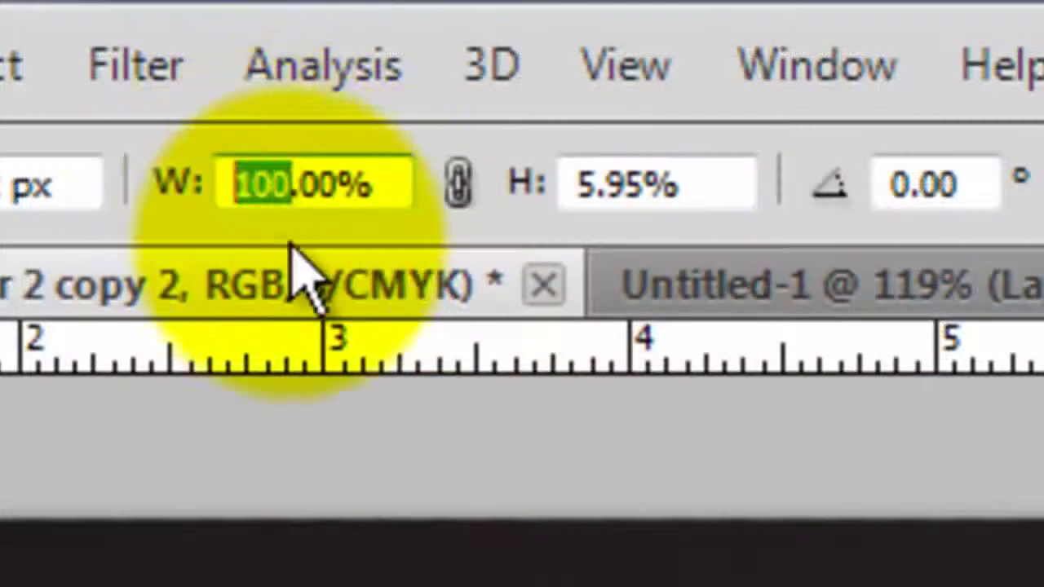
{"action": "type", "text": "400"}
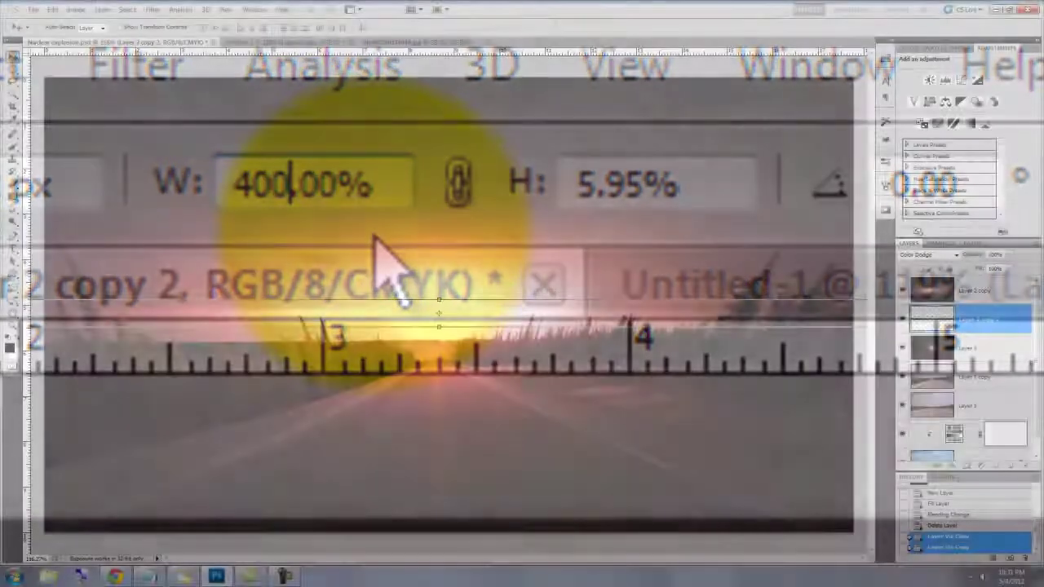
{"action": "key", "text": "Return"}
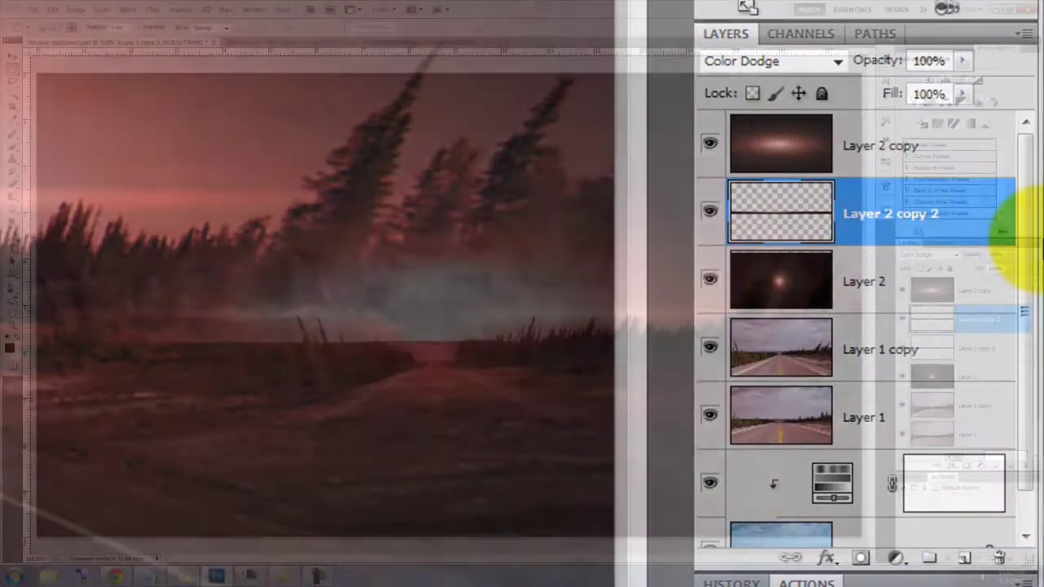
Duplicate the streak as Layer 2 copy 3 and scale it proportionally to 5000%
{"action": "key", "text": "ctrl+j"}
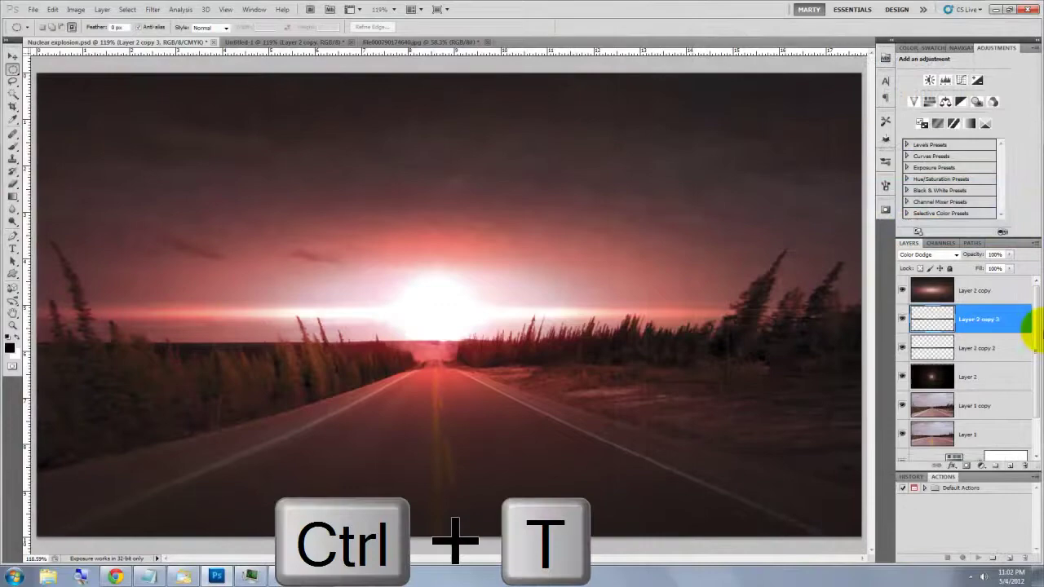
{"action": "key", "text": "ctrl+t"}
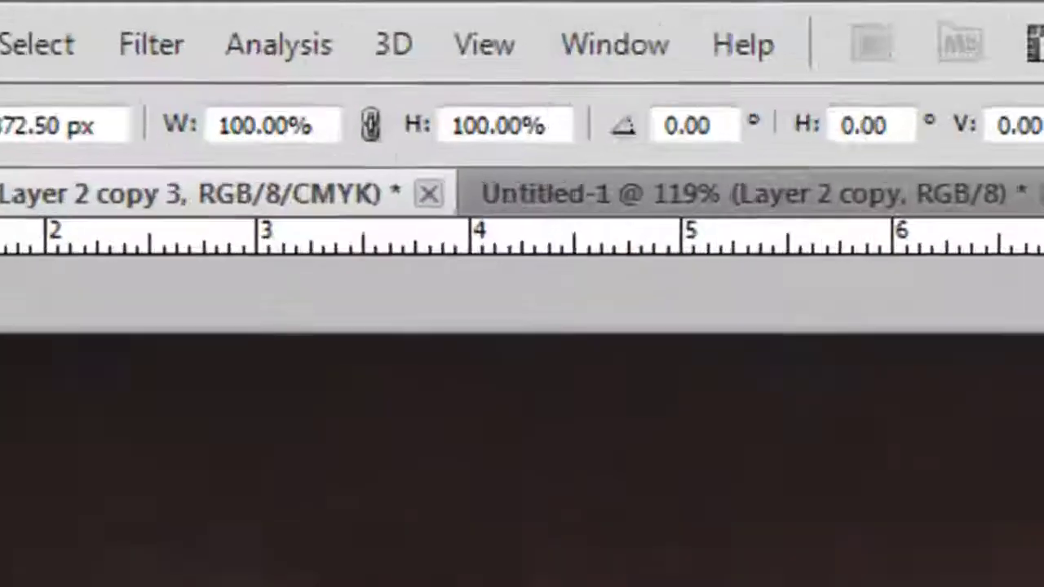
{"action": "left_click", "coordinate": [201, 28]}
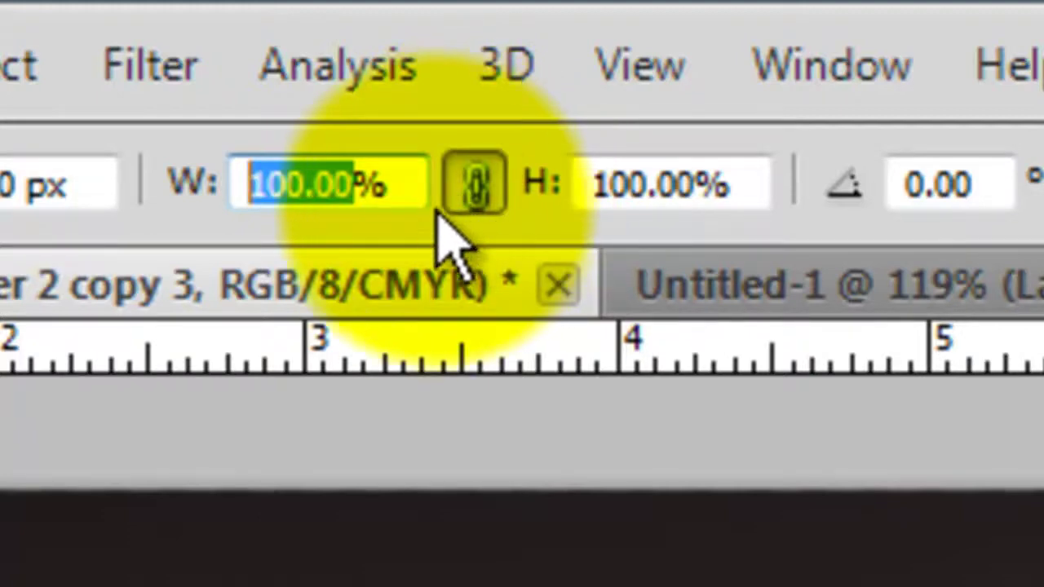
{"action": "type", "text": "5000"}
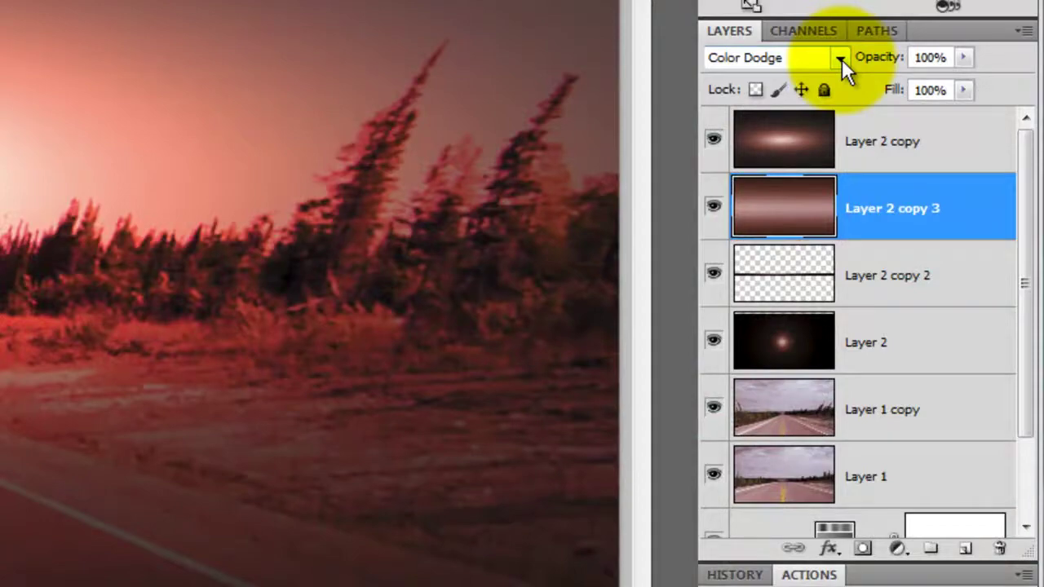
Set Layer 2 copy 3 to Overlay blending and duplicate it as Layer 2 copy 4
{"action": "left_click", "coordinate": [842, 58]}
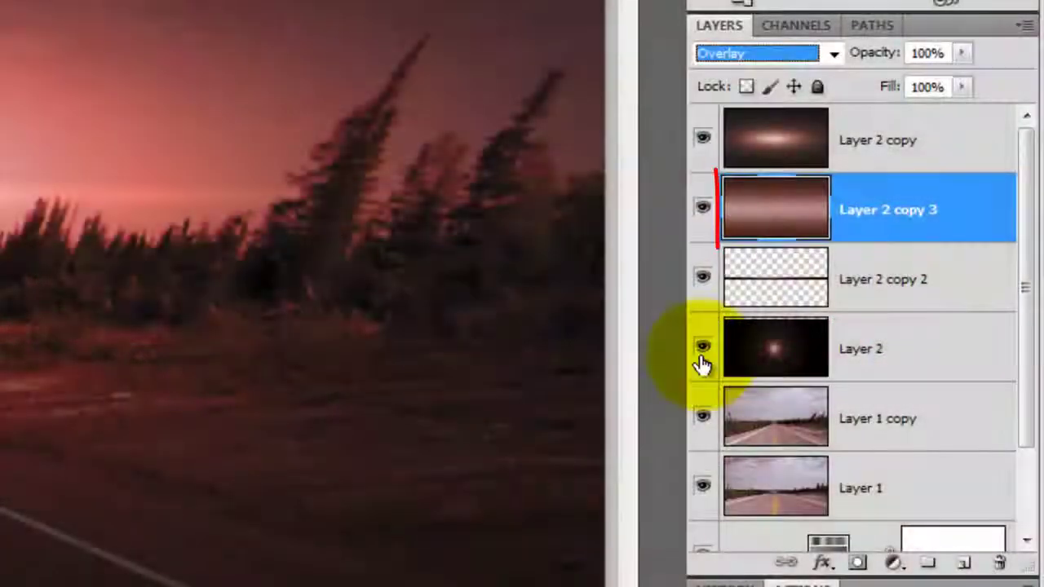
{"action": "key", "text": "ctrl+j"}
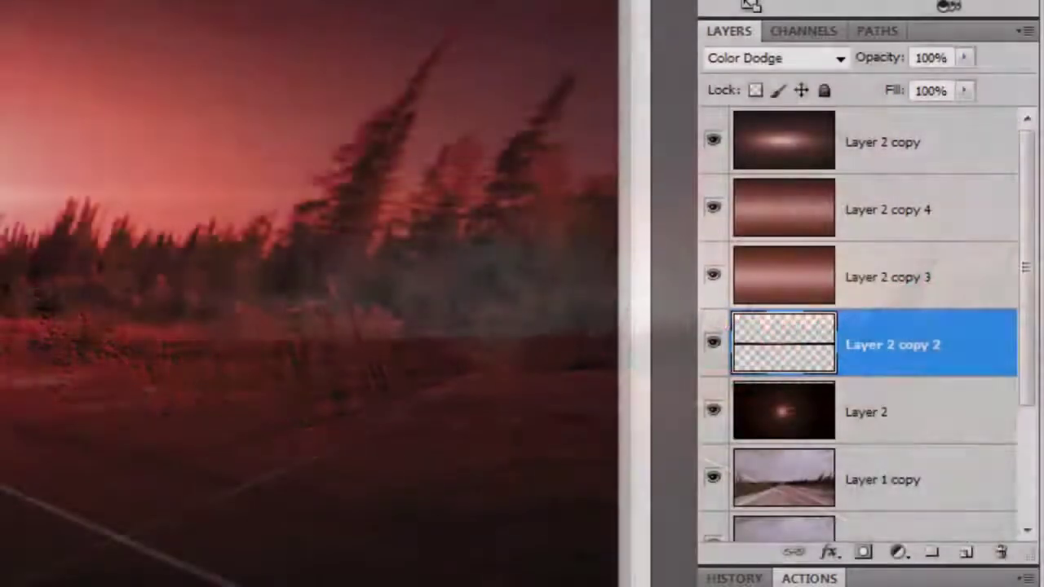
Duplicate the Layer 2 copy 2 streak to create another horizon streak copy
{"action": "key", "text": "ctrl+j"}
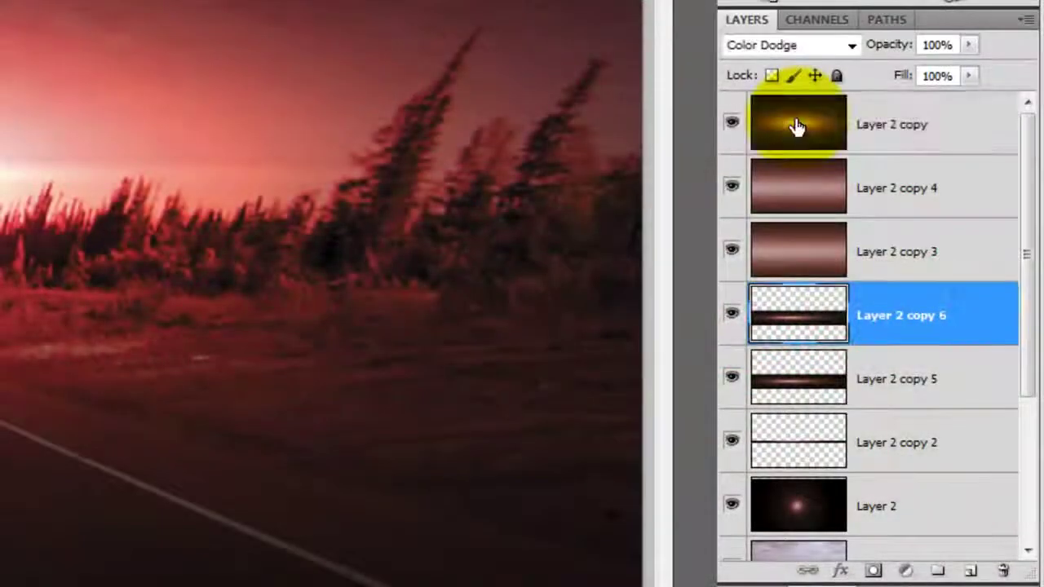
Add a new black-filled Layer 3 above Layer 2 copy and bring up the Render filters
{"action": "left_click", "coordinate": [798, 124]}
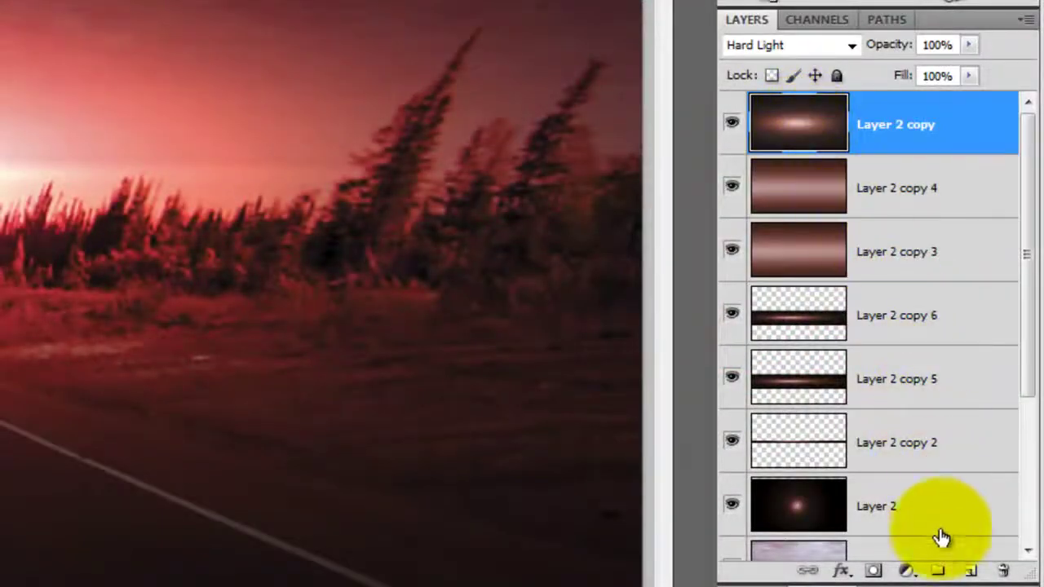
{"action": "left_click", "coordinate": [971, 572]}
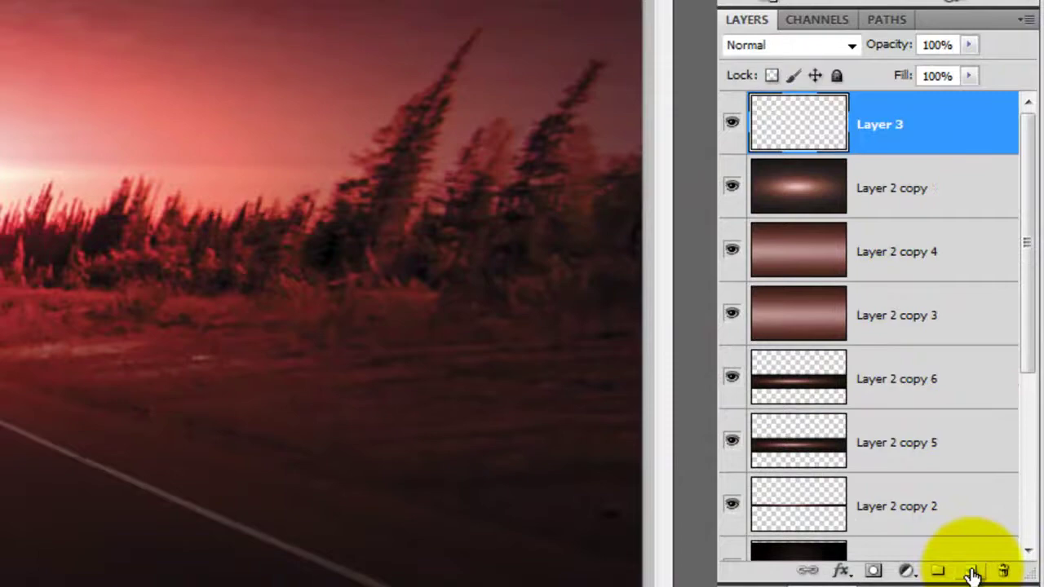
{"action": "key", "text": "alt+Delete"}
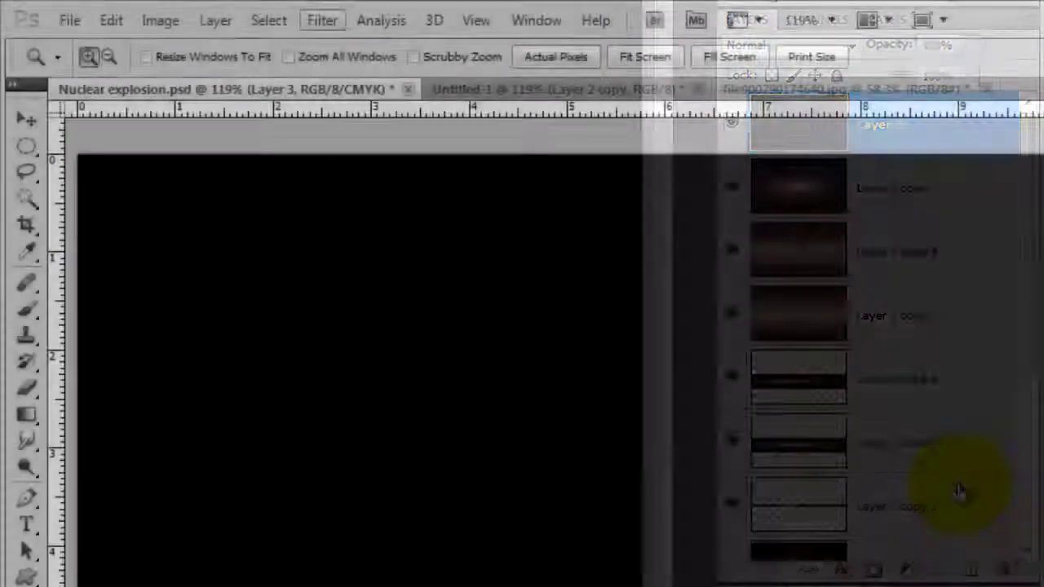
{"action": "left_click", "coordinate": [321, 21]}
{"action": "mouse_move", "coordinate": [326, 363]}
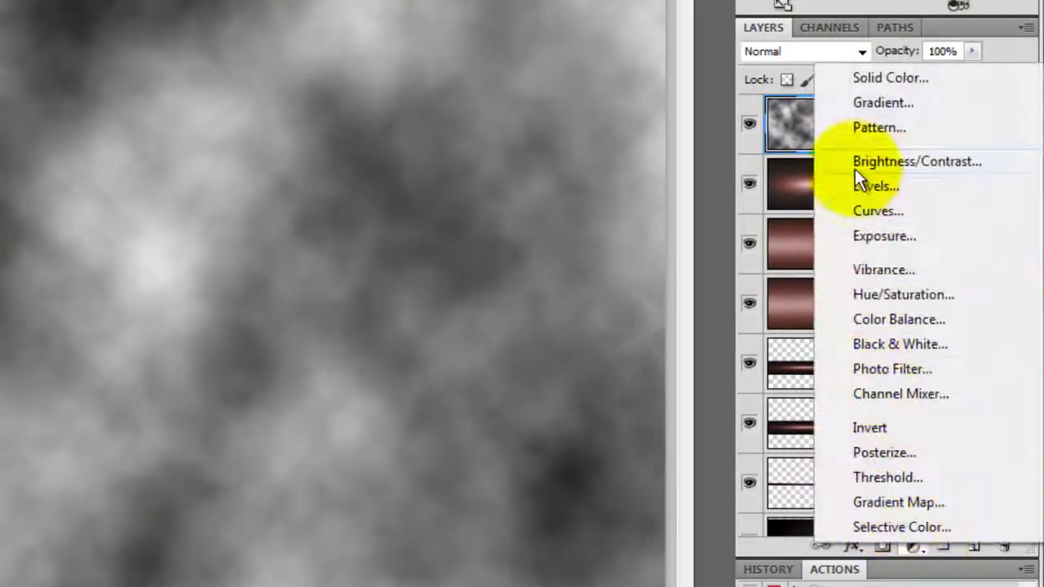
Render clouds, add a Foreground to Background gradient fill, and set its start stop to yellow f9d300
{"action": "left_click", "coordinate": [866, 105]}
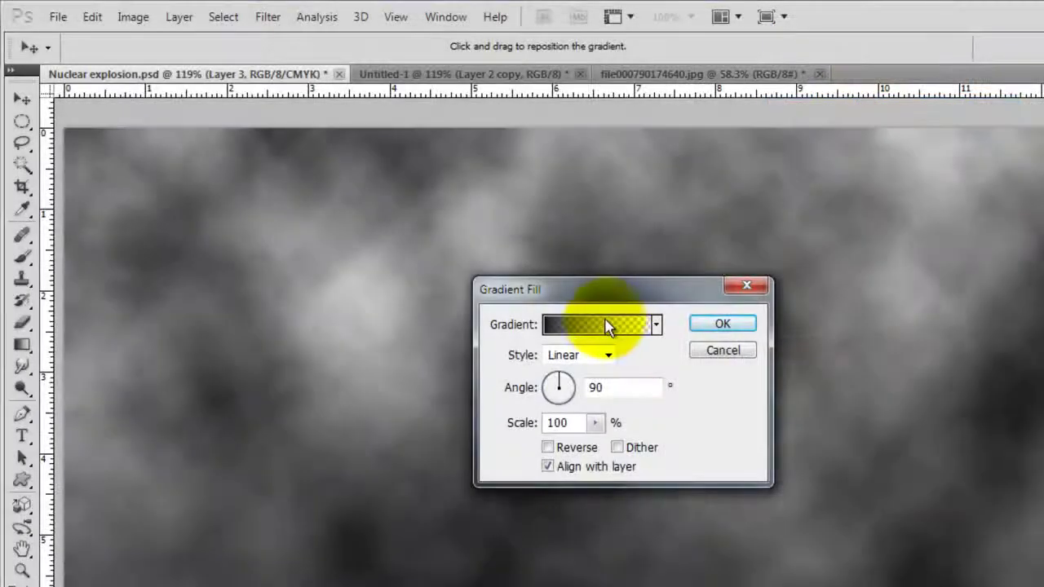
{"action": "left_click", "coordinate": [607, 326]}
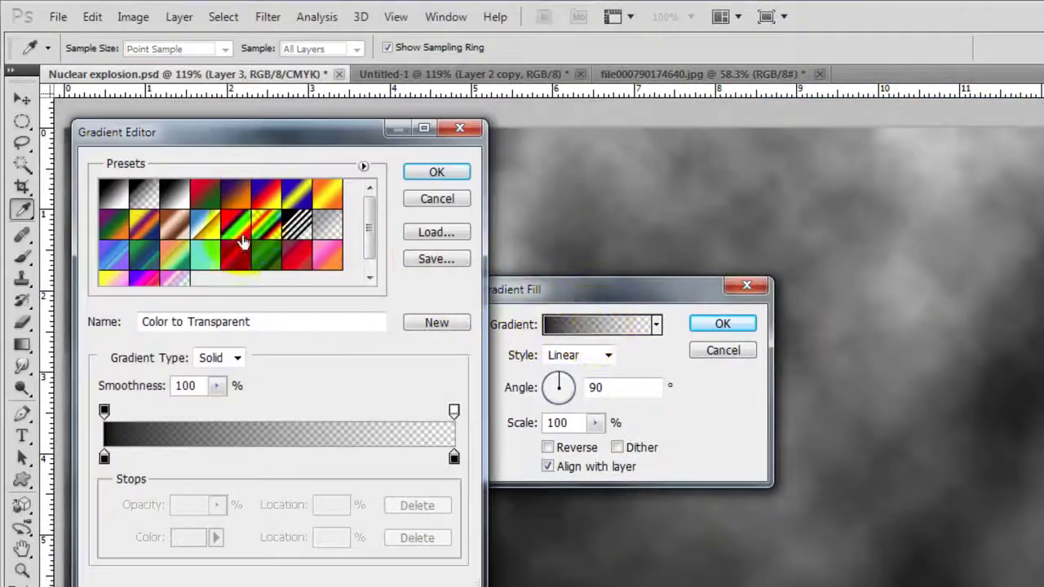
{"action": "left_click", "coordinate": [114, 198]}
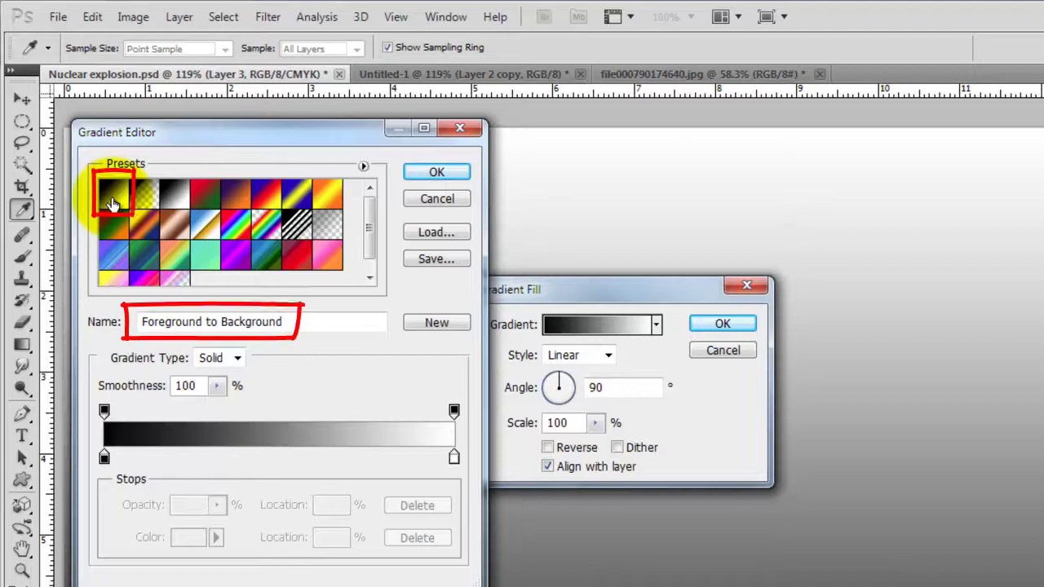
{"action": "left_click", "coordinate": [104, 456]}
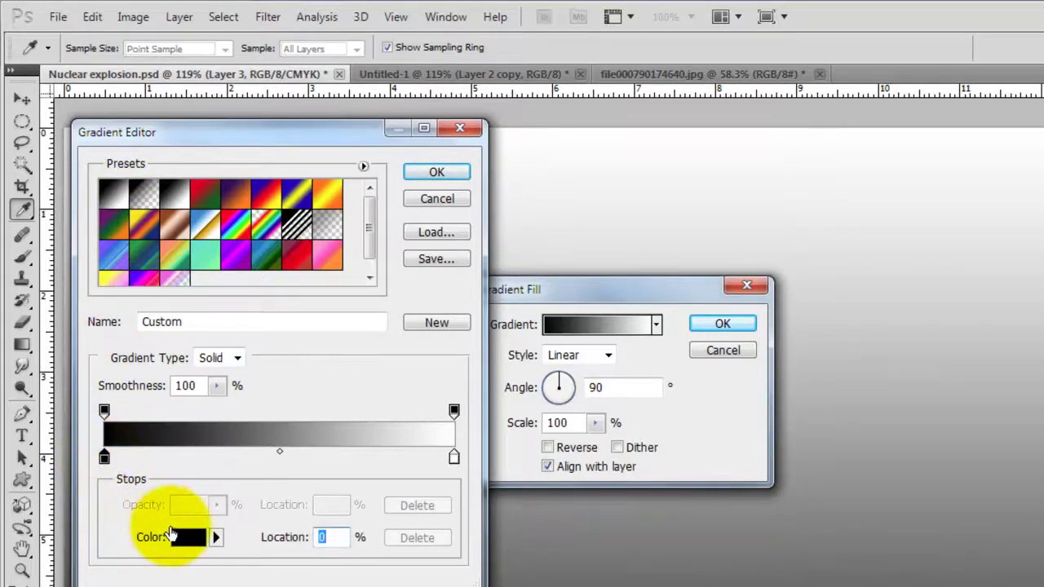
{"action": "left_click", "coordinate": [181, 540]}
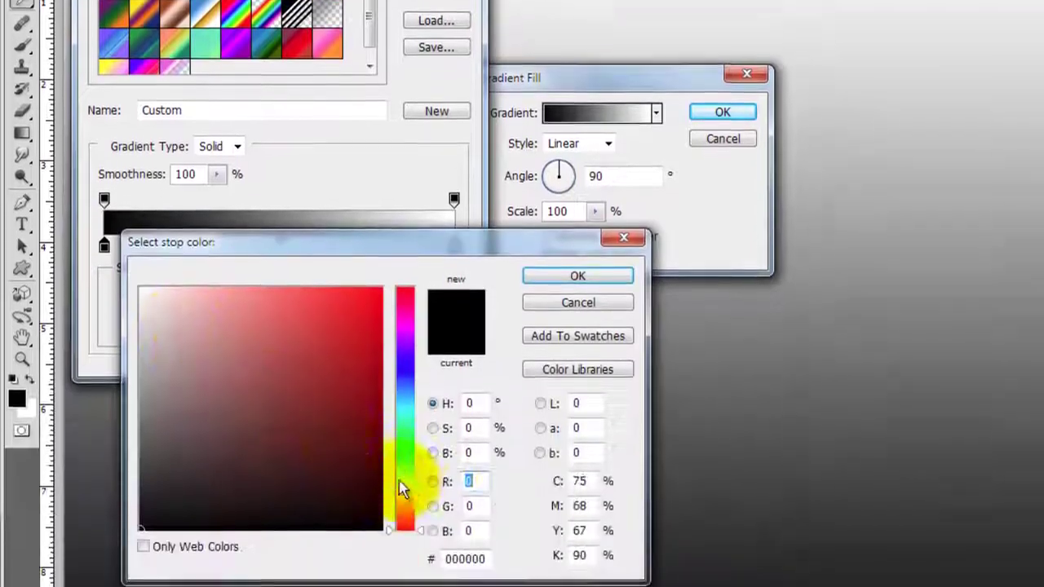
{"action": "left_click", "coordinate": [409, 471]}
{"action": "left_click_drag", "start_coordinate": [385, 265], "coordinate": [380, 267]}
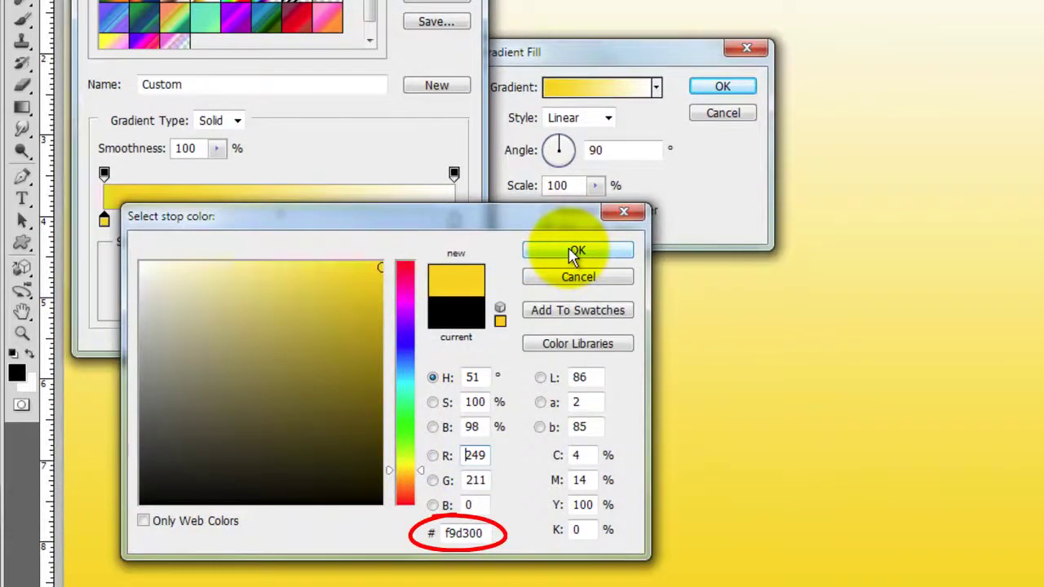
{"action": "left_click", "coordinate": [576, 252]}
Set the gradient's end stop to dark olive 443b06 and keep the edited gradient
{"action": "left_click", "coordinate": [455, 221]}
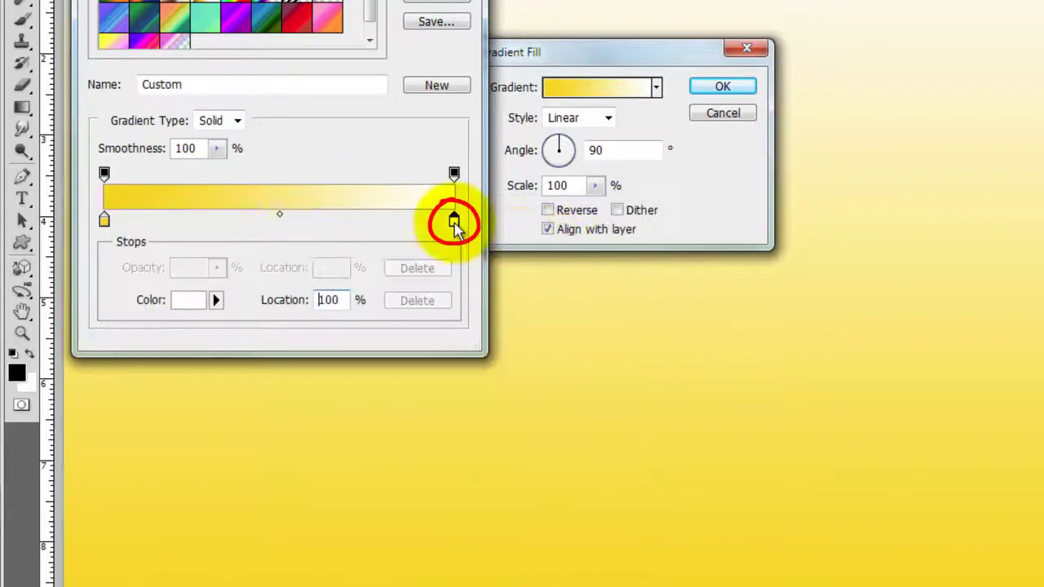
{"action": "left_click", "coordinate": [191, 301]}
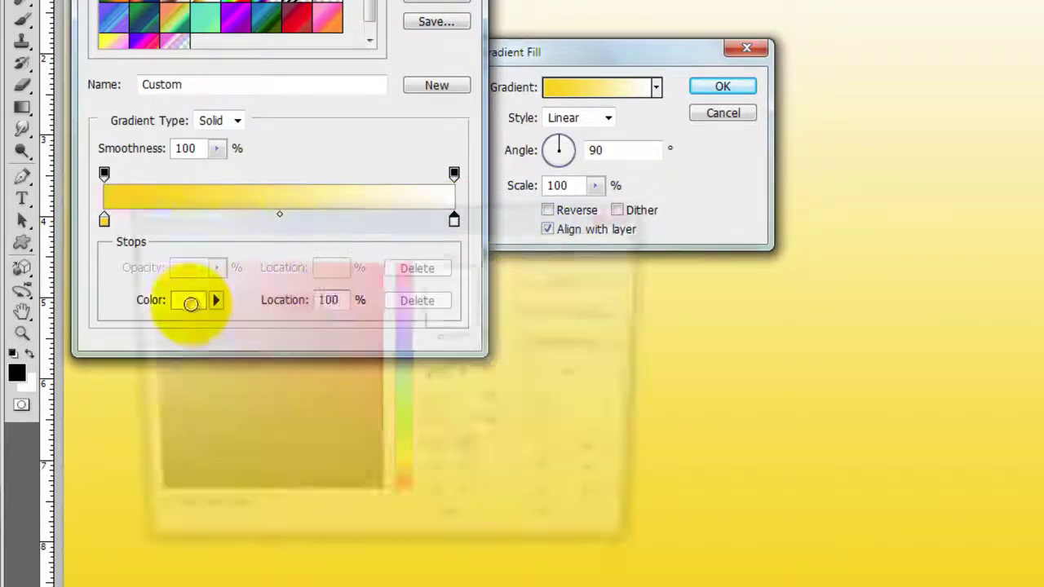
{"action": "left_click", "coordinate": [405, 471]}
{"action": "left_click", "coordinate": [360, 440]}
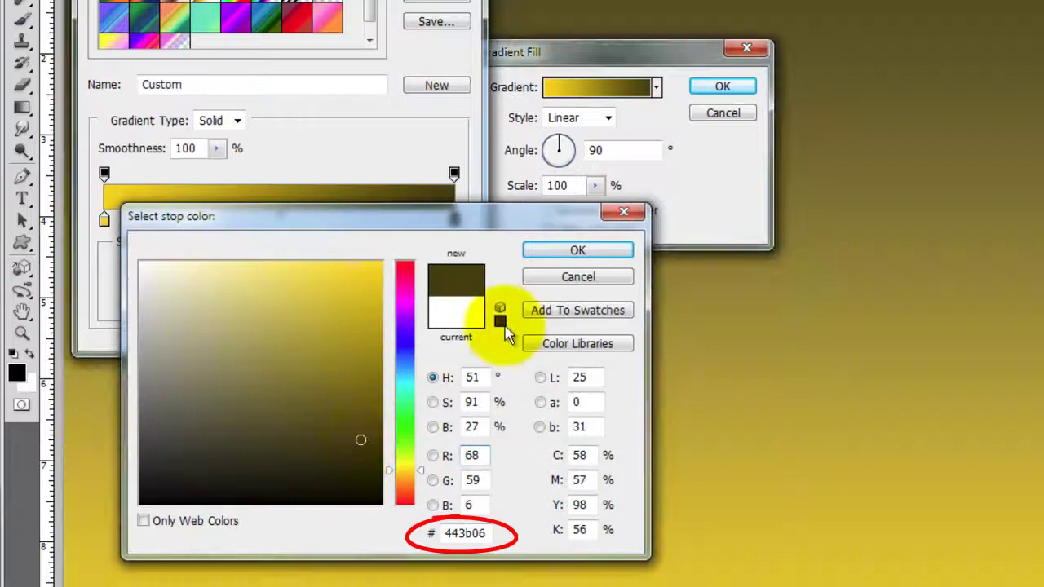
{"action": "left_click", "coordinate": [595, 260]}
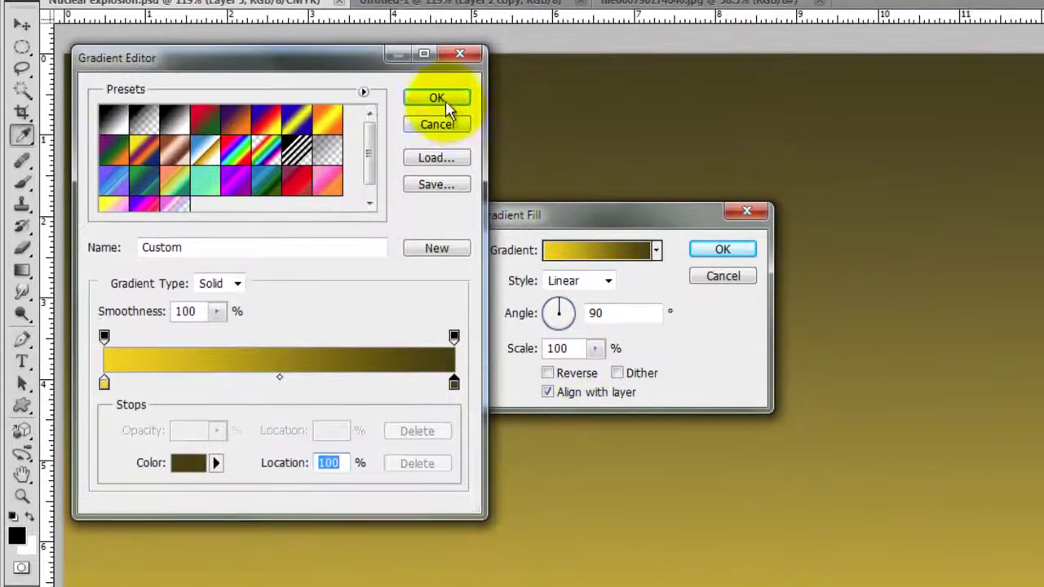
{"action": "left_click", "coordinate": [441, 100]}
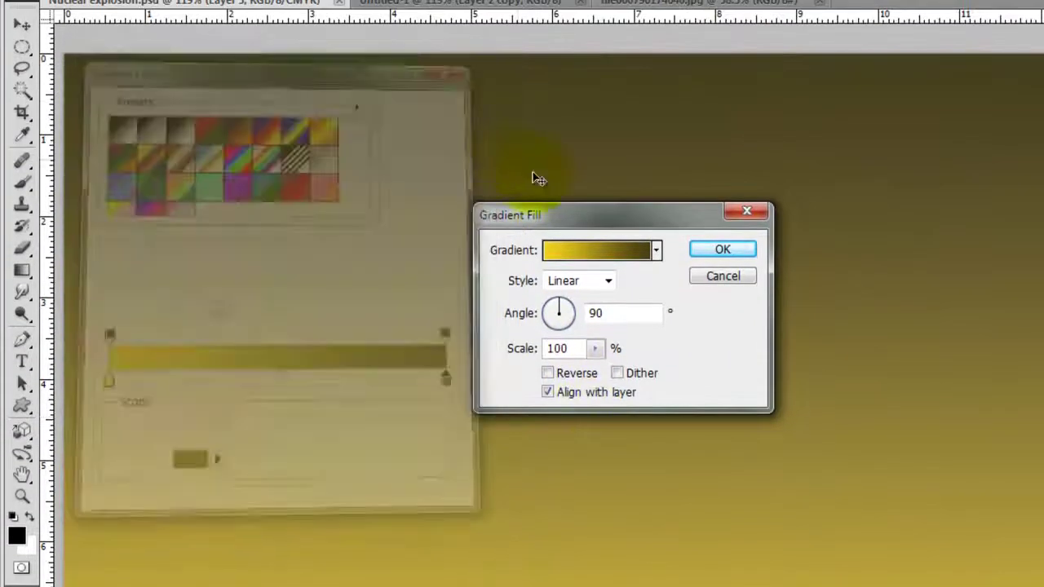
Apply the yellow-to-olive Gradient Fill layer and clip it to Layer 3's clouds
{"action": "left_click", "coordinate": [722, 252]}
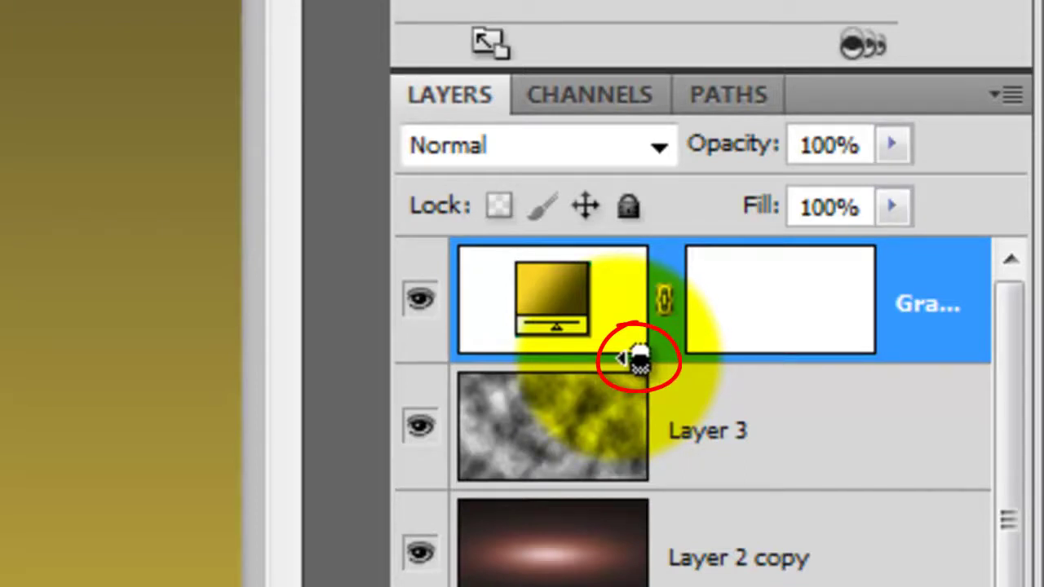
{"action": "left_click", "coordinate": [639, 359], "text": "alt"}
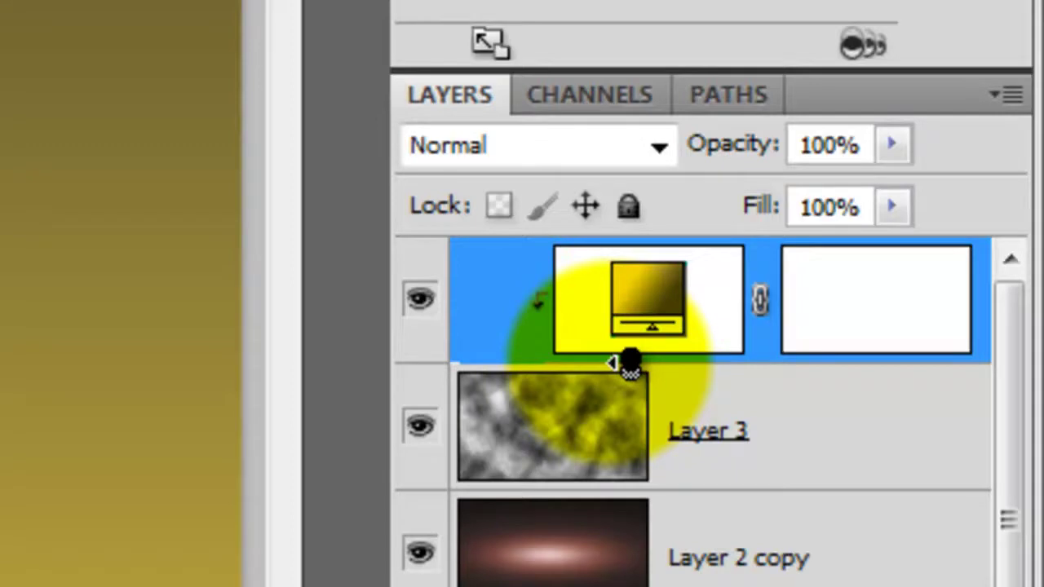
Set Layer 3's blend mode to Overlay
{"action": "left_click", "coordinate": [563, 443]}
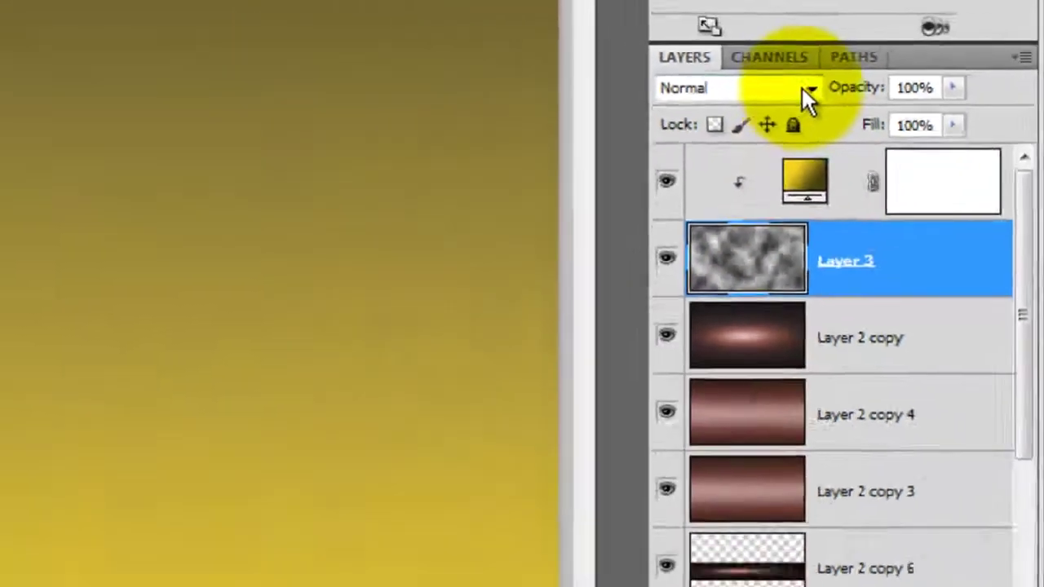
{"action": "left_click", "coordinate": [670, 143]}
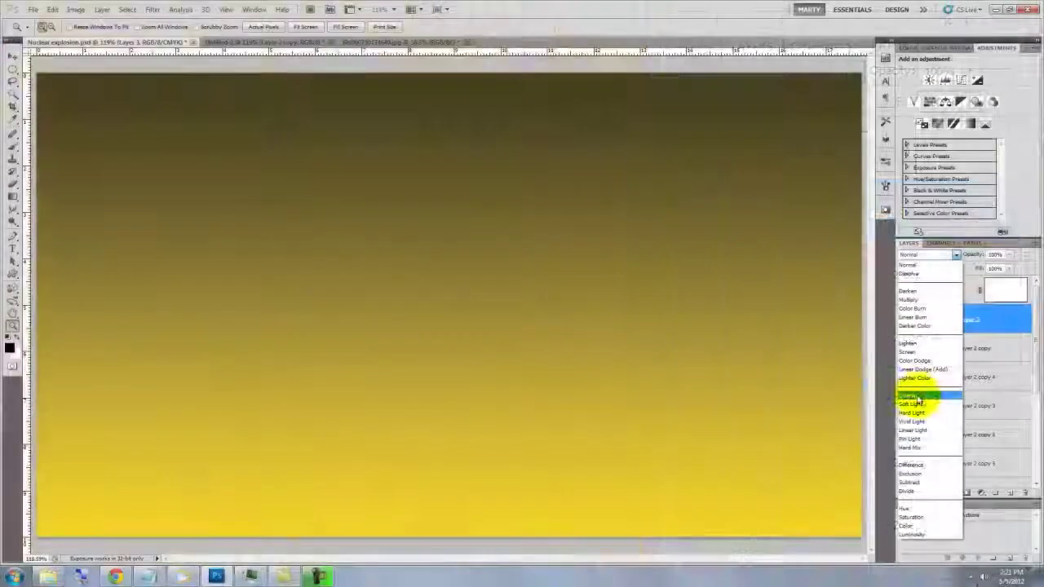
{"action": "left_click", "coordinate": [768, 378]}
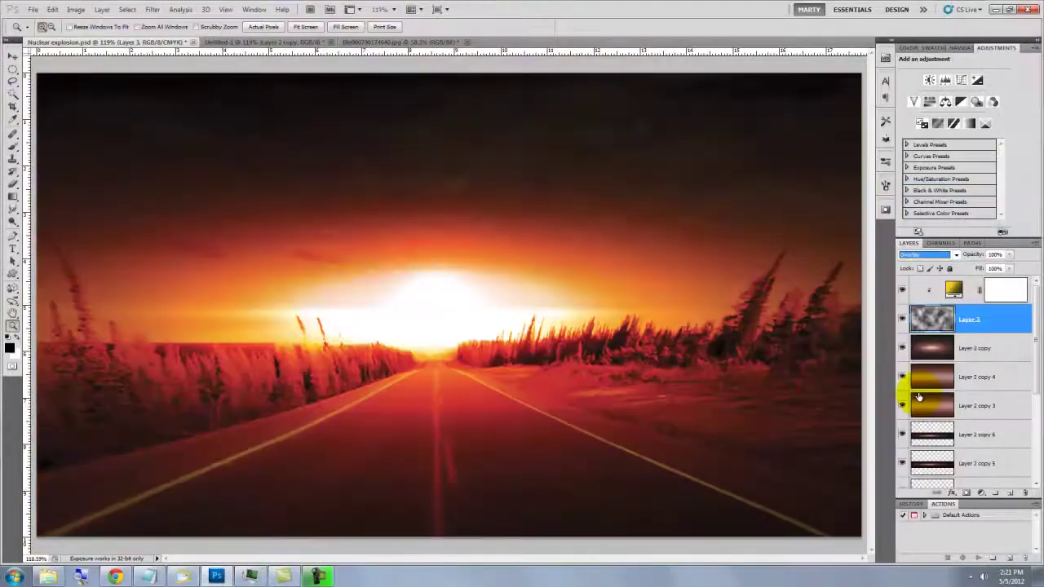